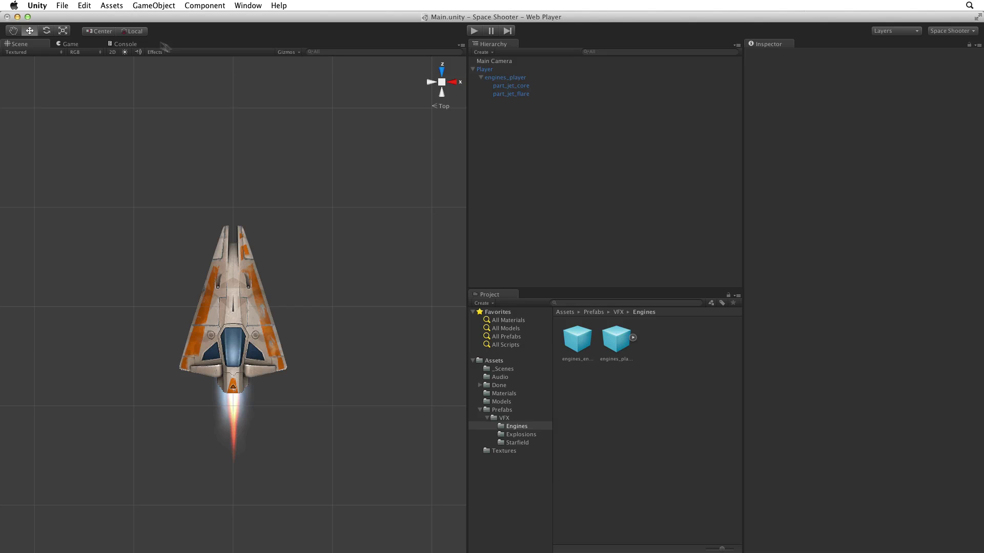
Check the ship in the game view, return to the scene view and collapse the Player hierarchy
click(76, 44)
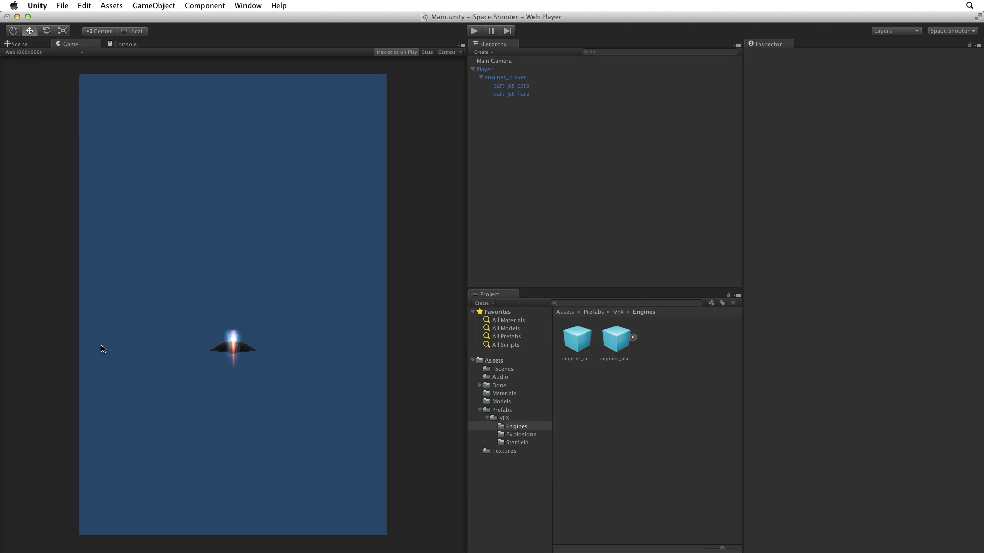
key(super+1)
click(480, 78)
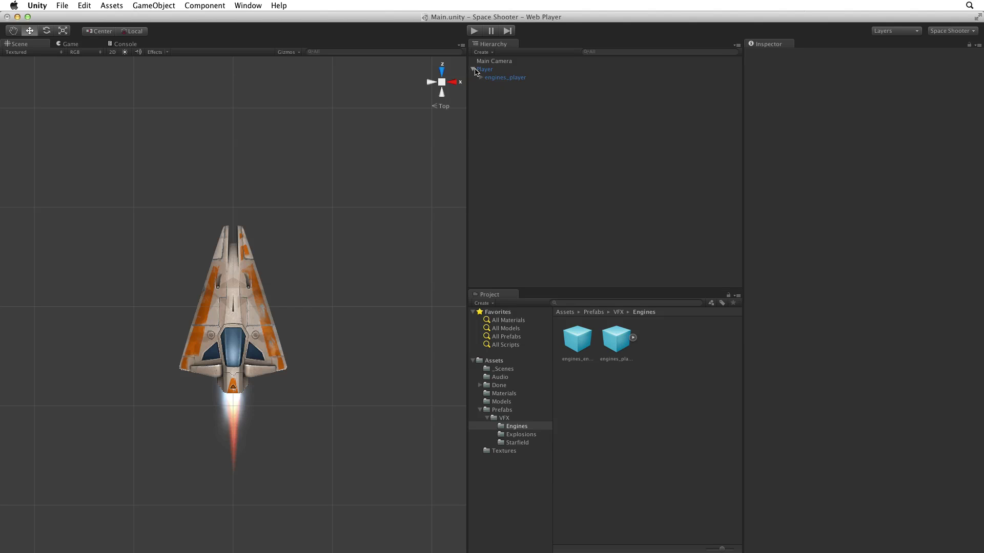
click(473, 69)
Reset the Main Camera's transform and set its X rotation to 90
click(510, 61)
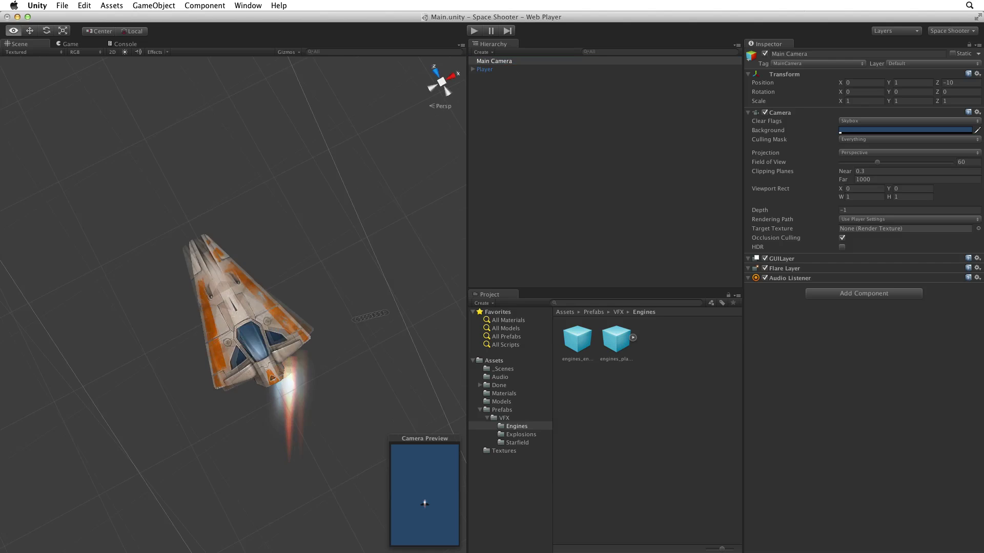
alt+right_drag(285, 282, 328, 277)
alt+drag(328, 276, 386, 274)
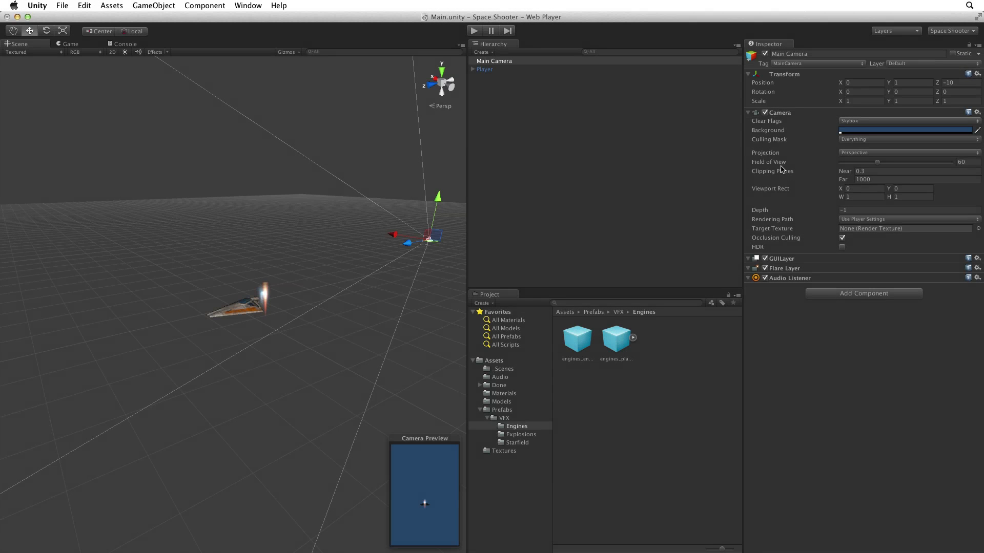
click(976, 74)
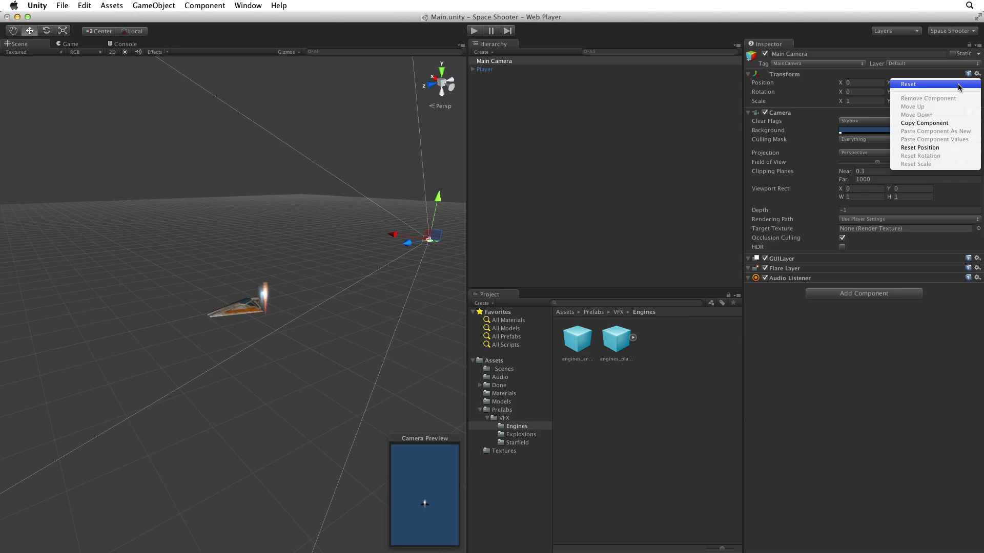
click(959, 85)
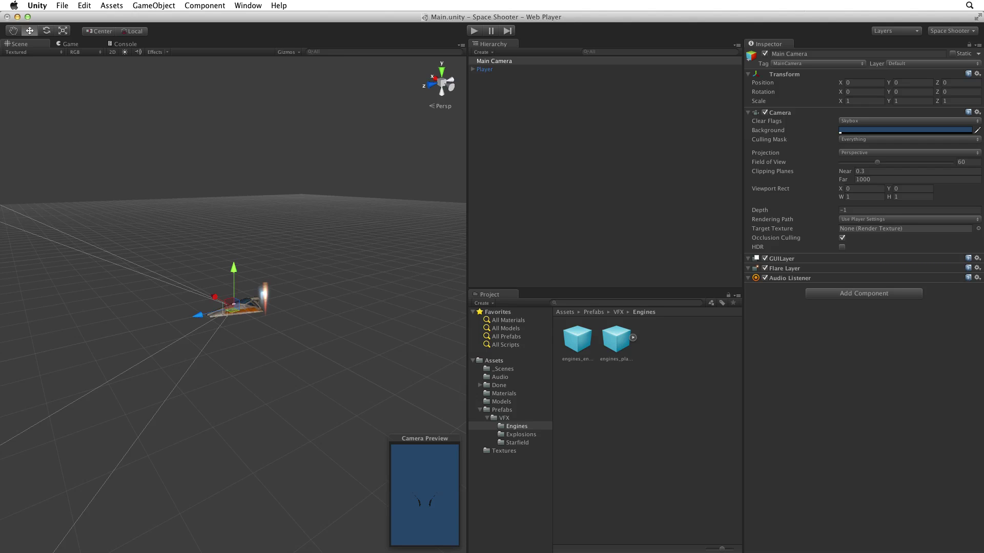
click(829, 93)
text(90)
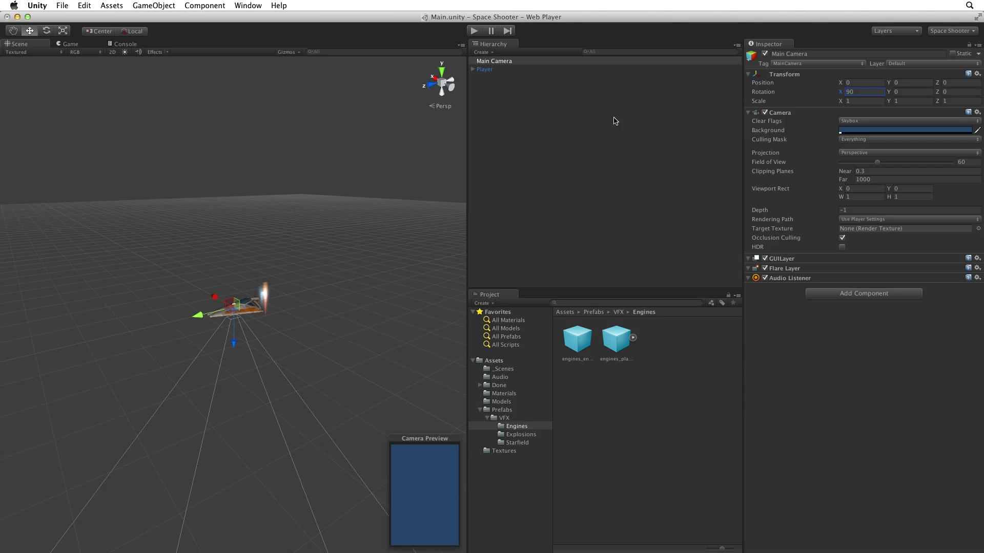
Raise the Main Camera above the ship to a Y position of 10
click(236, 347)
drag(236, 346, 242, 162)
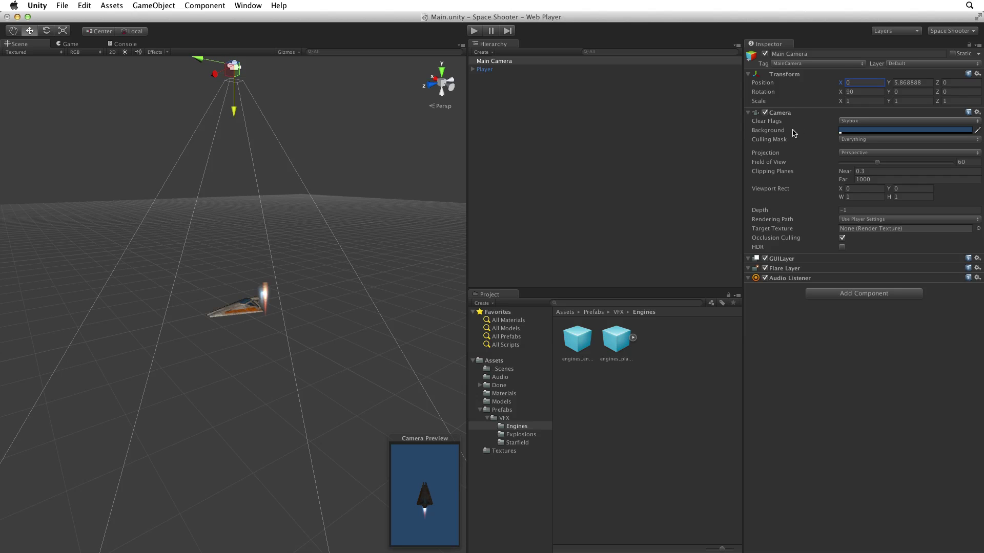
key(Tab)
text(10)
alt+right_drag(286, 299, 56, 299)
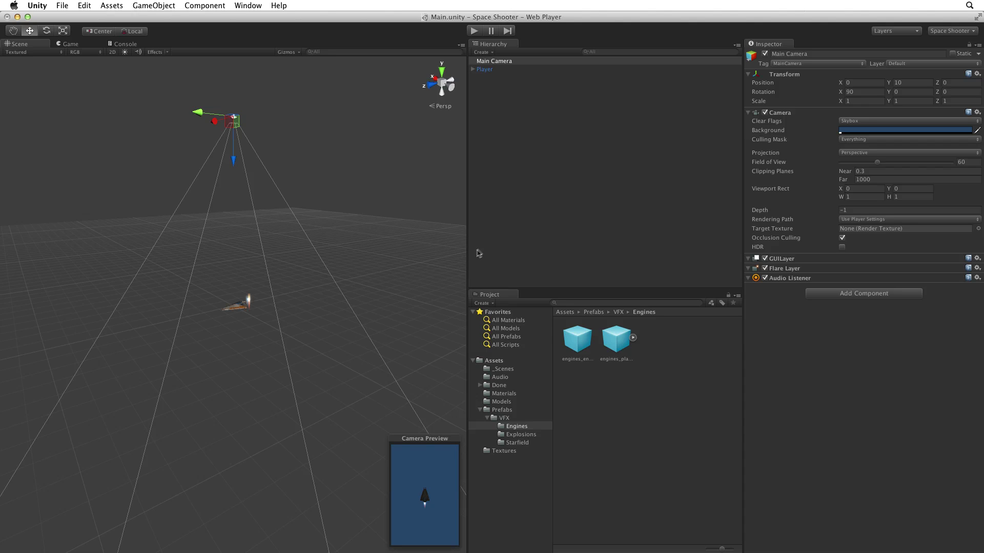
Change the Main Camera's projection to Orthographic and set its size to 10
click(859, 153)
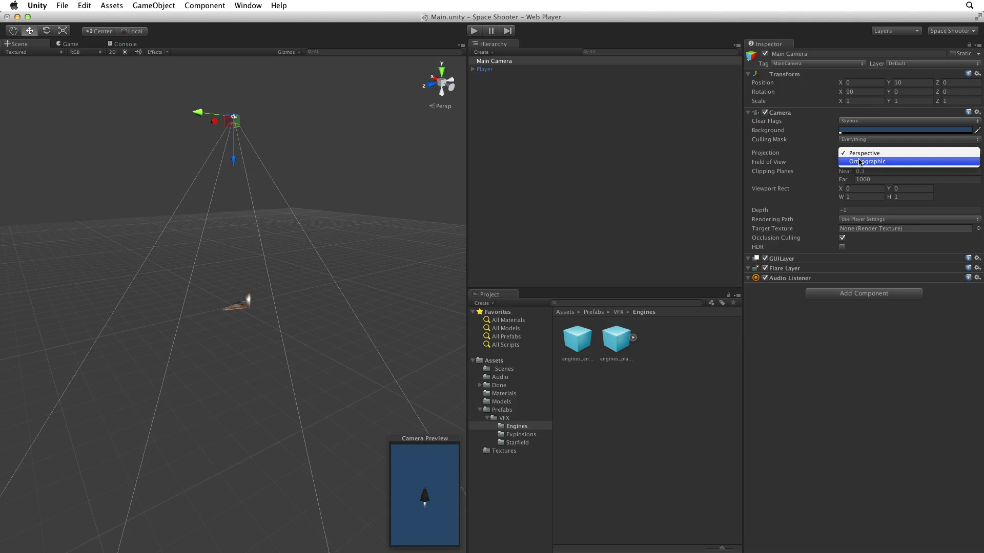
click(915, 163)
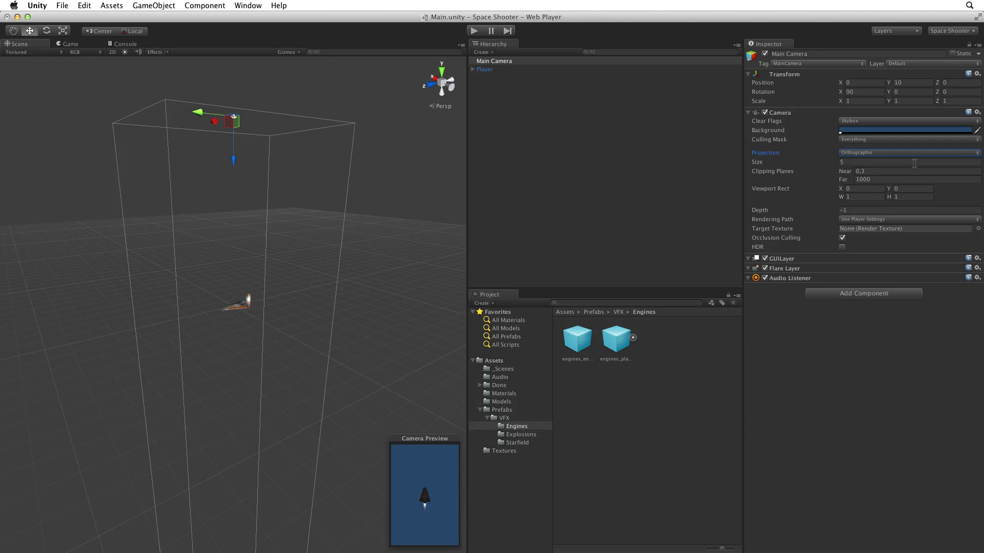
key(Tab)
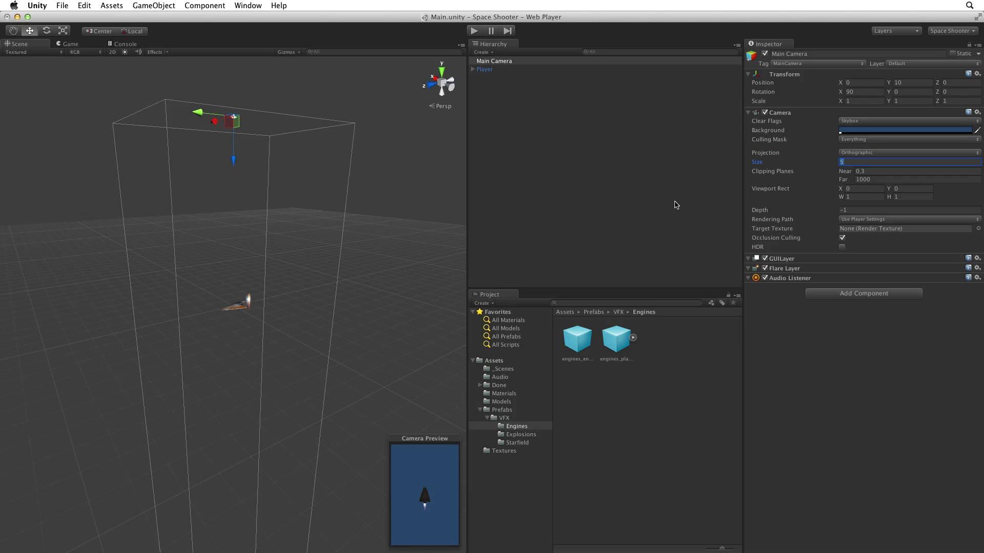
drag(763, 164, 821, 159)
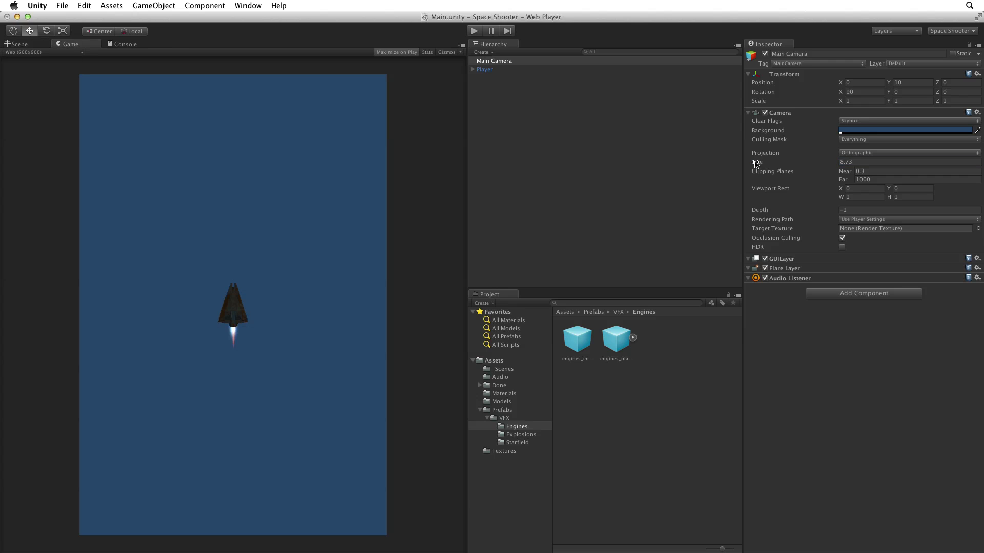
mouse_move(756, 164)
mouse_down()
mouse_move(795, 164)
mouse_move(726, 163)
mouse_move(777, 164)
mouse_move(763, 164)
mouse_up()
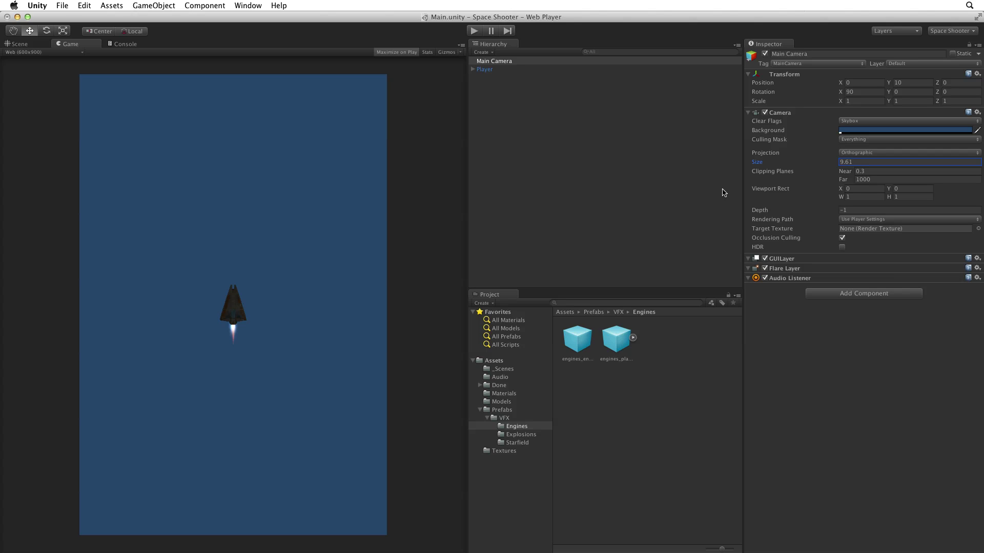
click(858, 163)
text(10)
Try moving the Player ship backward along Z to about -4.38 and check its placement in the game view
click(23, 44)
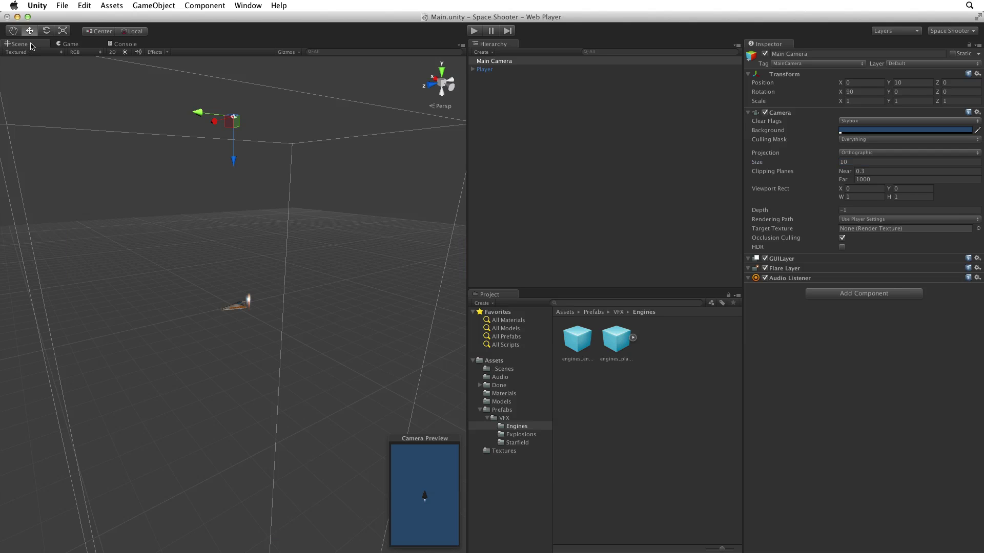
click(485, 70)
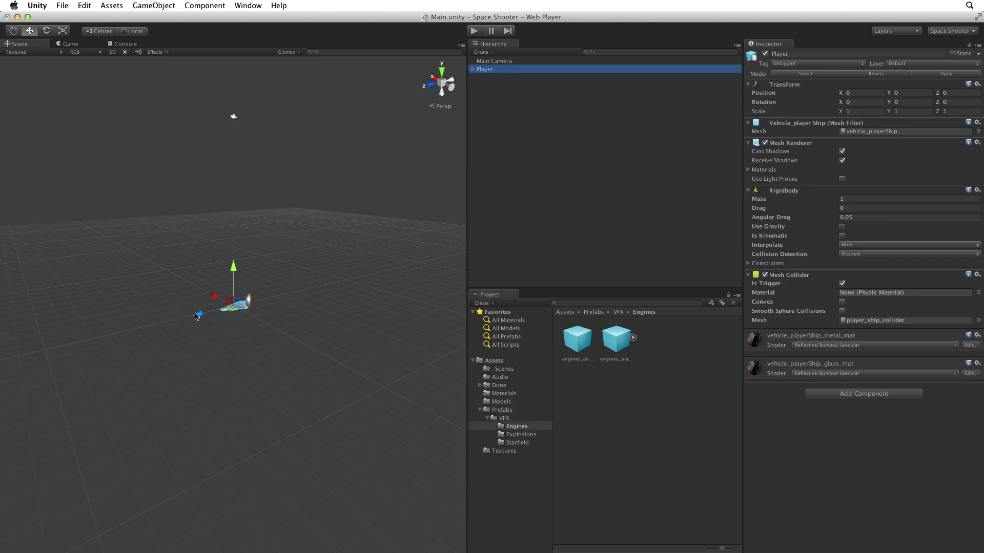
drag(198, 314, 256, 305)
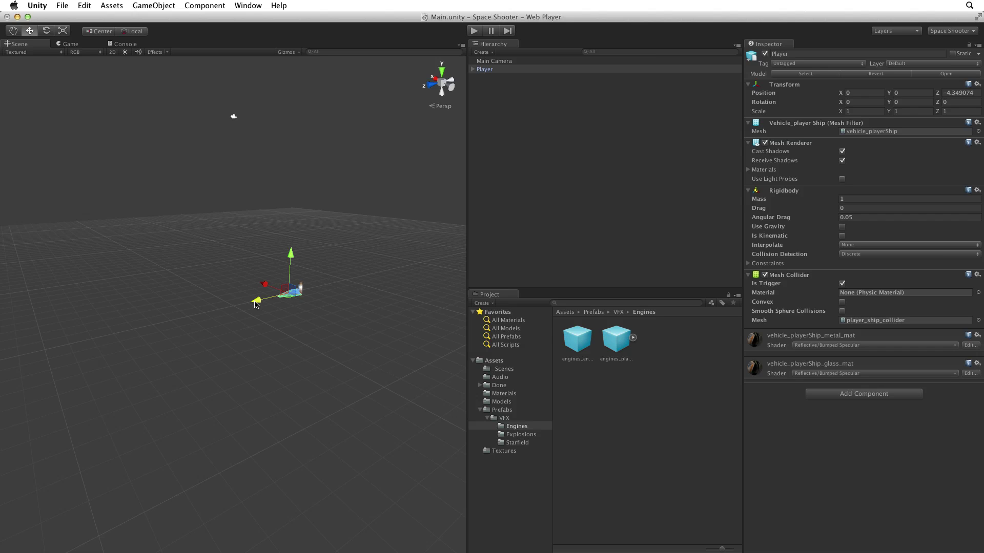
drag(256, 304, 249, 263)
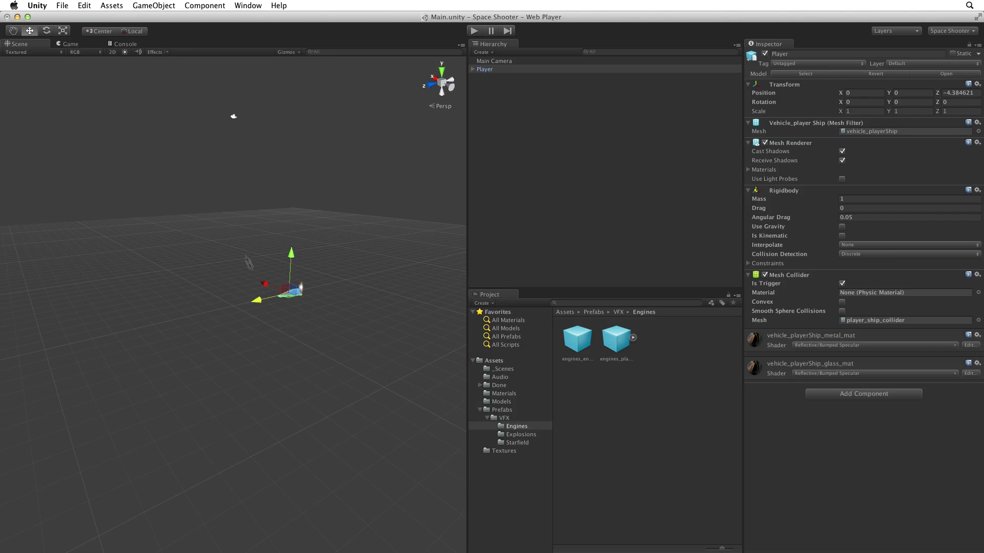
click(77, 46)
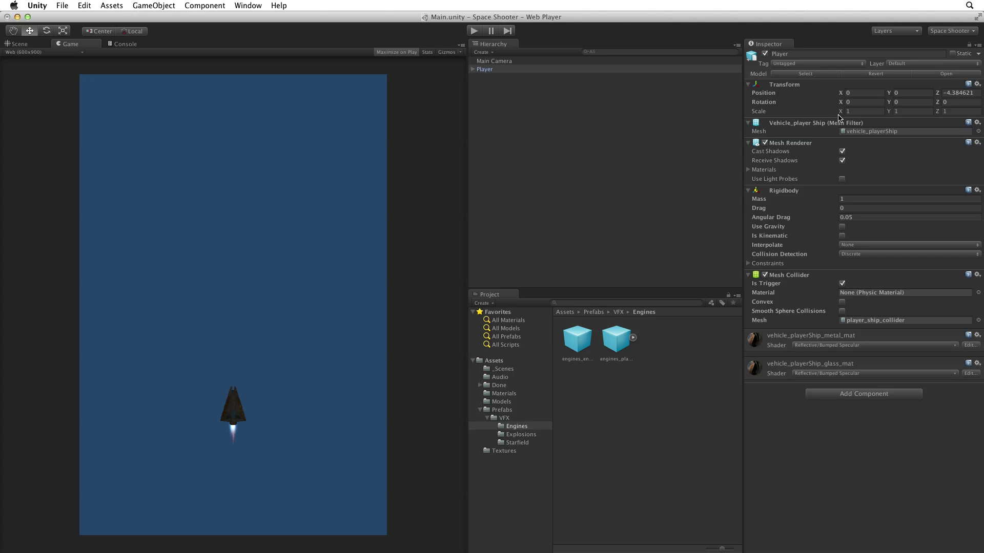
Return the Player ship to the origin by setting its Z position to 0
click(940, 94)
drag(940, 95, 926, 95)
key(Return)
text(0)
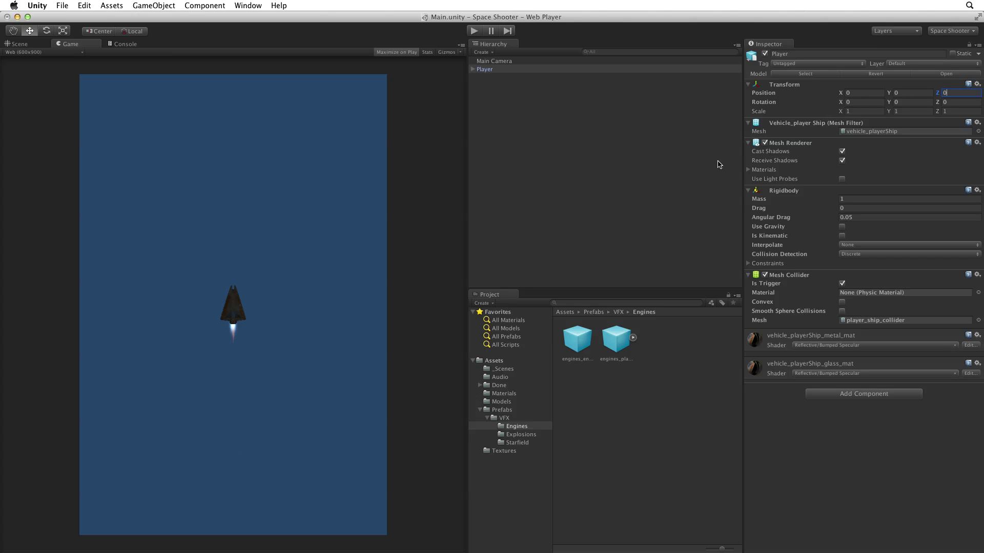
Shift the Main Camera forward so the ship sits low in the game view, with a Z position of 5
click(497, 62)
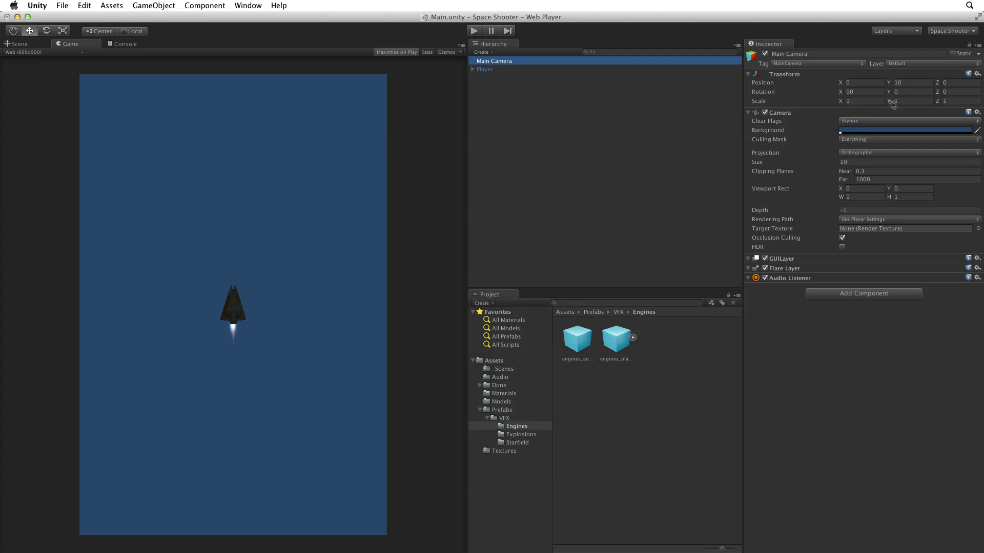
click(942, 83)
drag(941, 84, 976, 84)
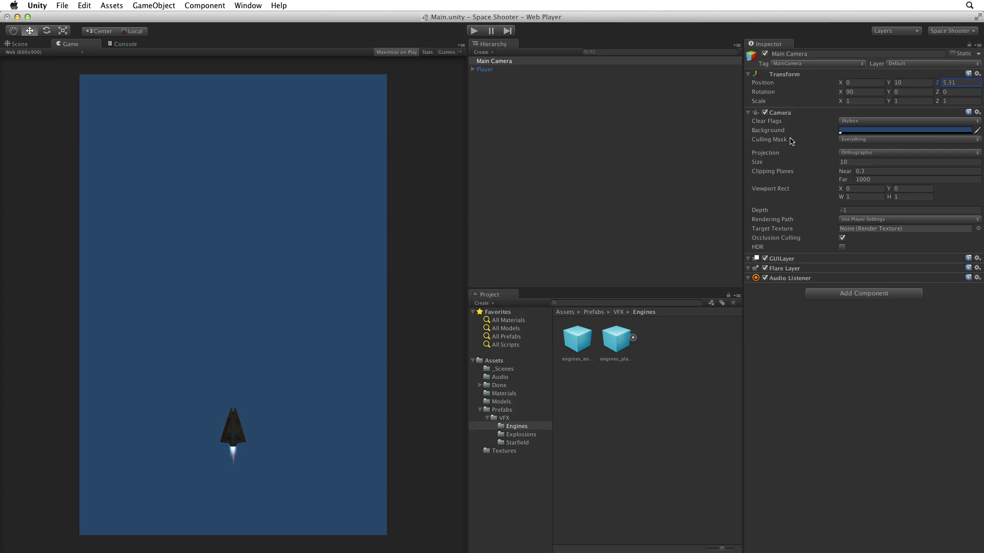
click(963, 83)
text(5)
Set the Main Camera's clear flags to Solid Color and its background color to black (RGB 0, 0, 0)
click(855, 121)
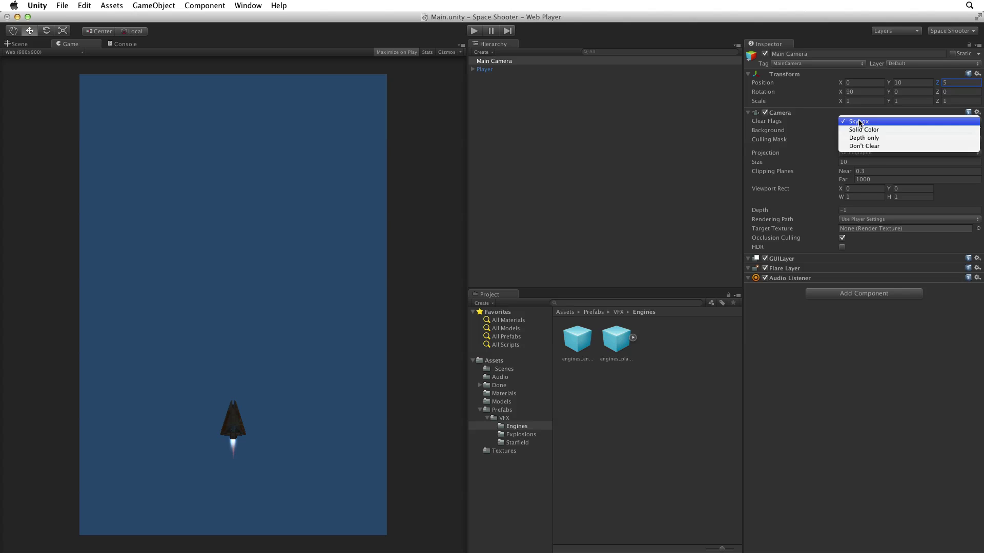
click(908, 129)
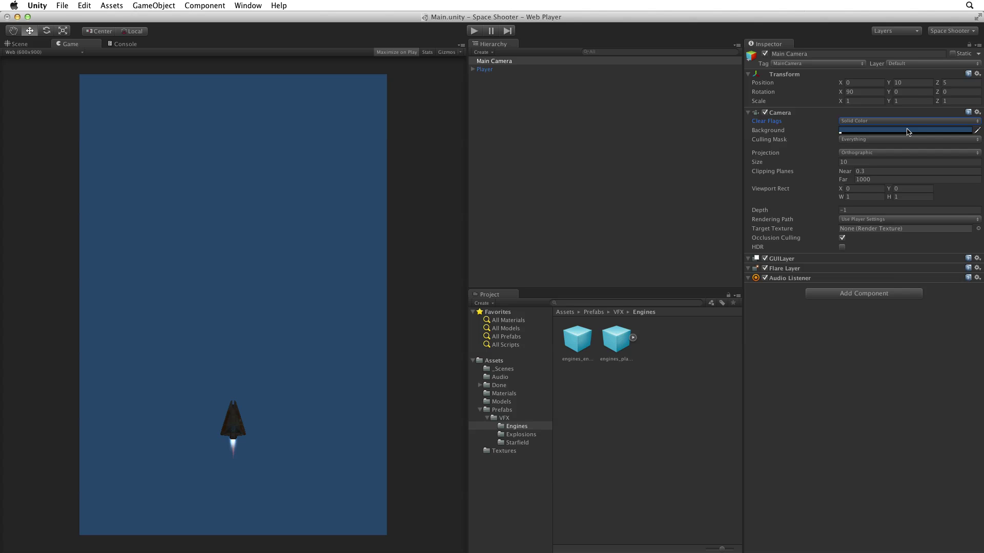
click(915, 132)
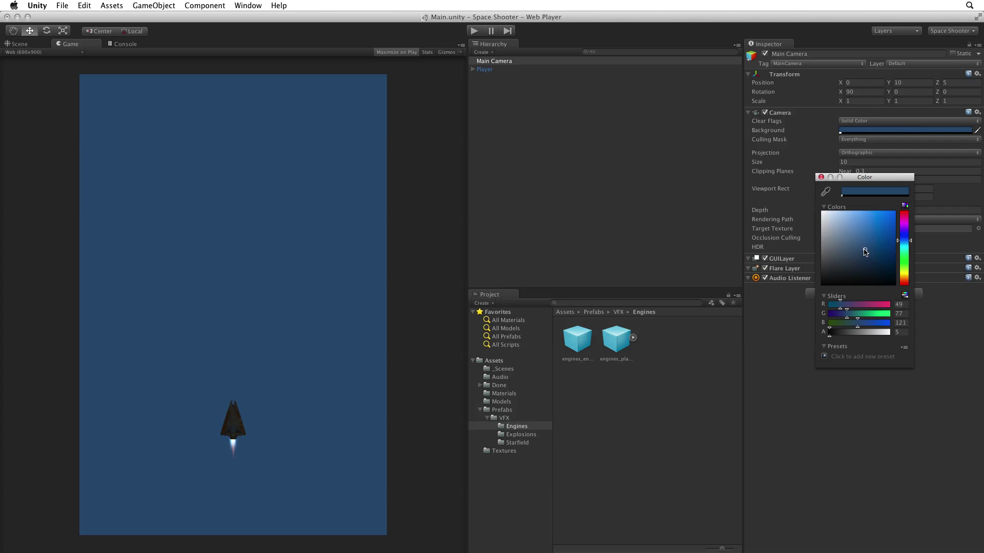
drag(865, 250, 803, 306)
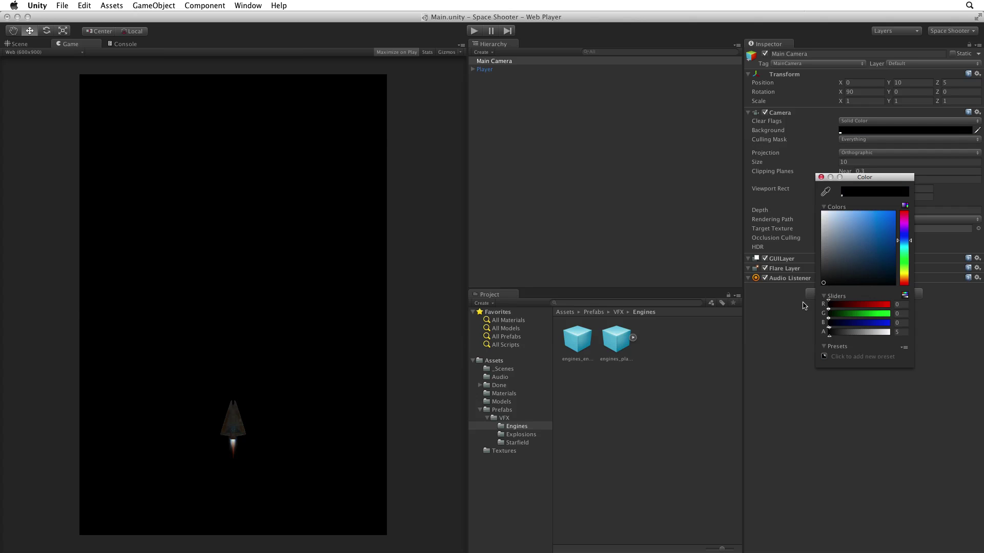
click(821, 177)
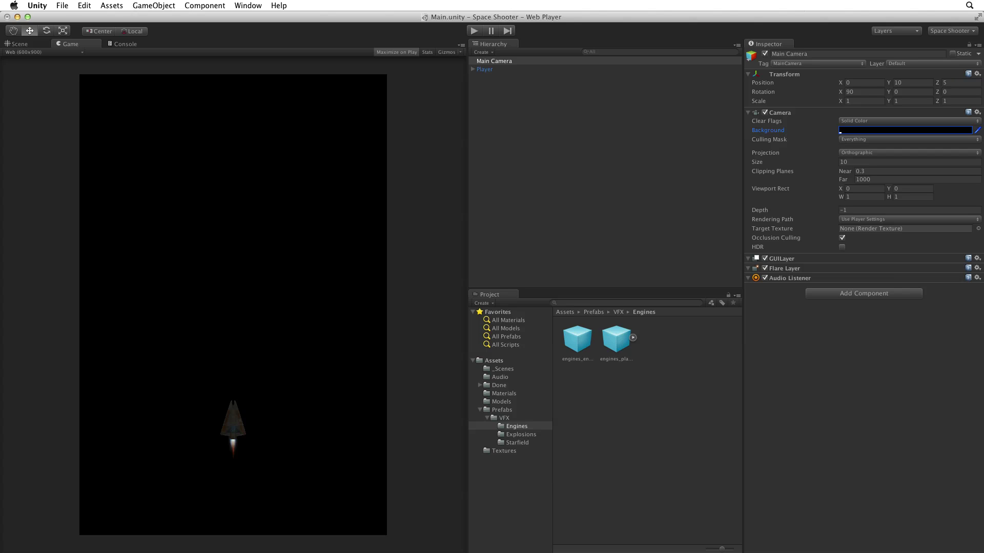
Set the scene's ambient light to black (RGB 0, 0, 0) in the render settings
click(84, 5)
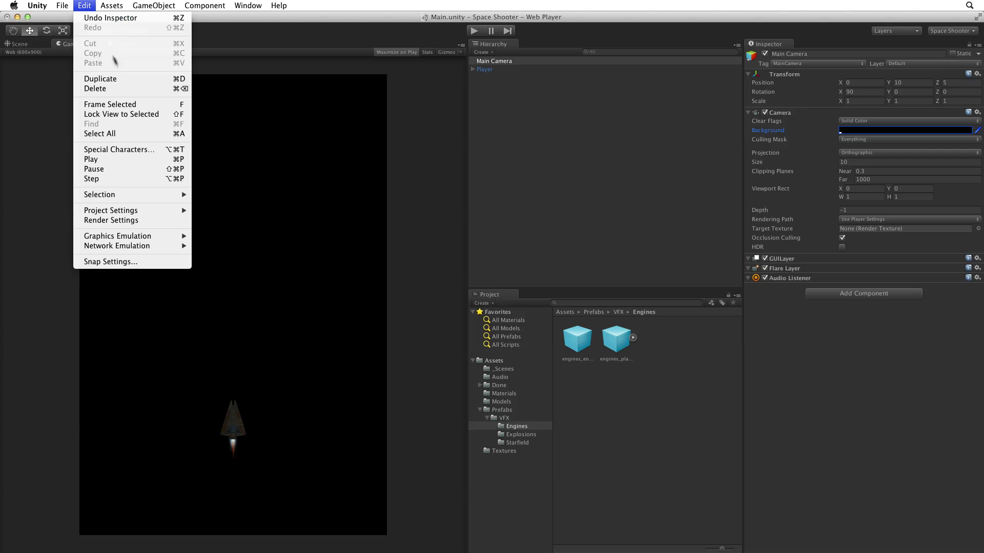
click(158, 222)
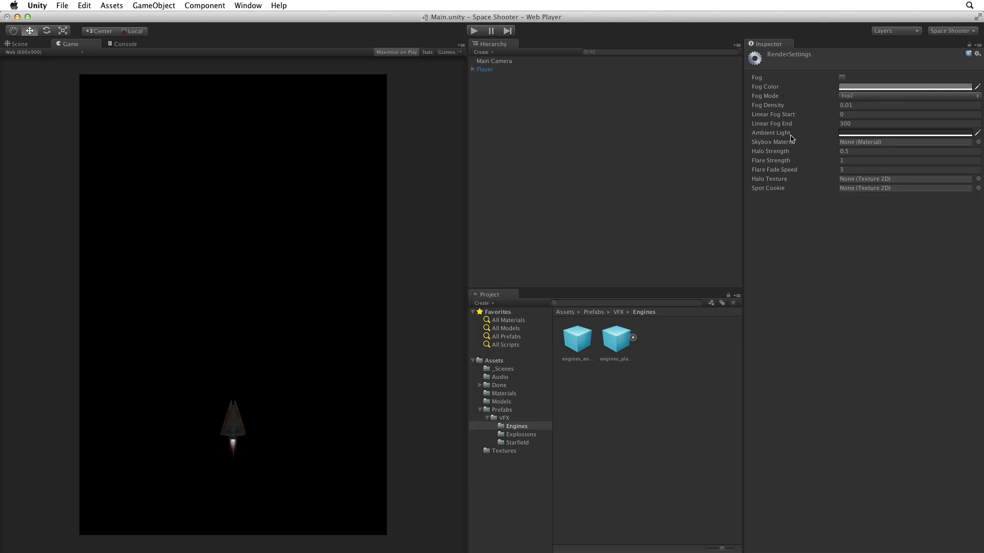
click(868, 134)
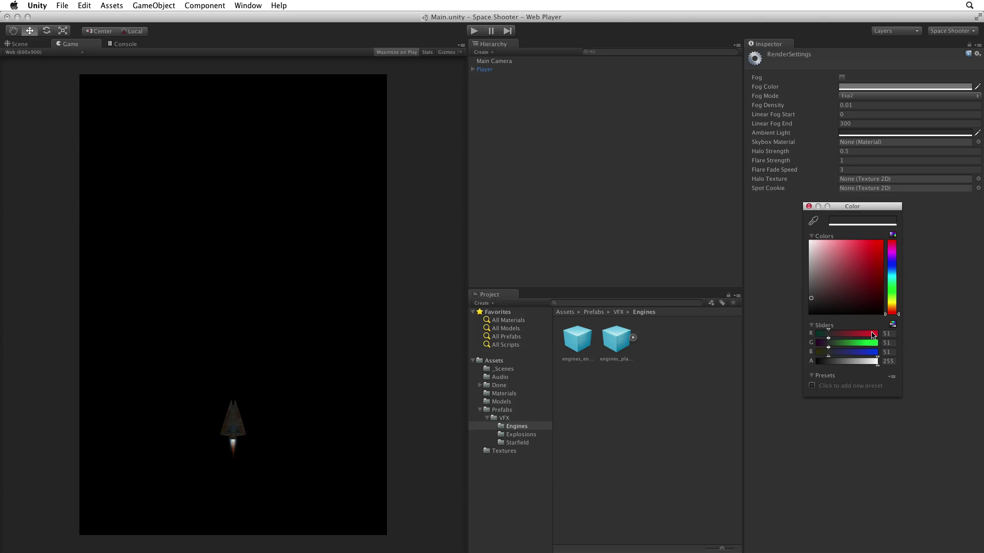
drag(831, 335, 910, 350)
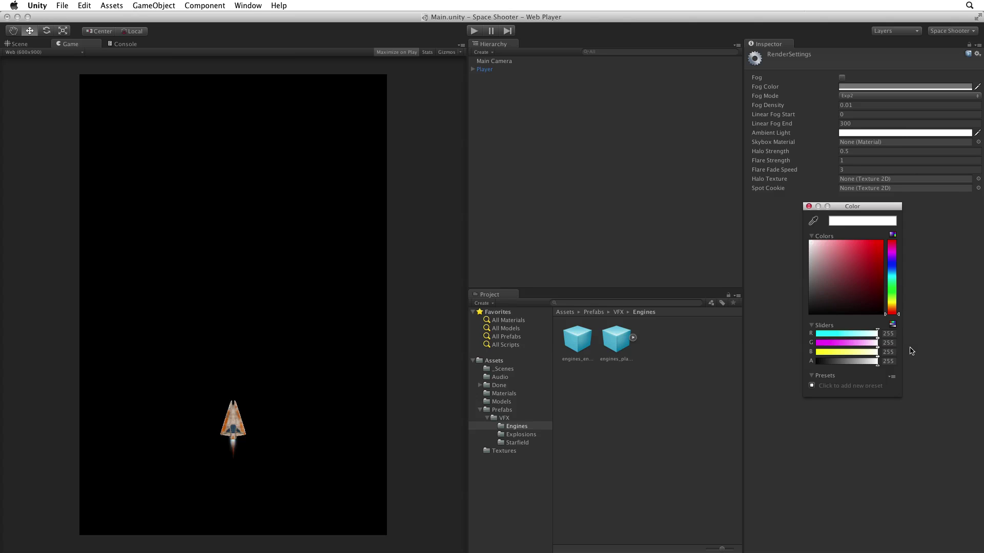
drag(878, 352, 752, 339)
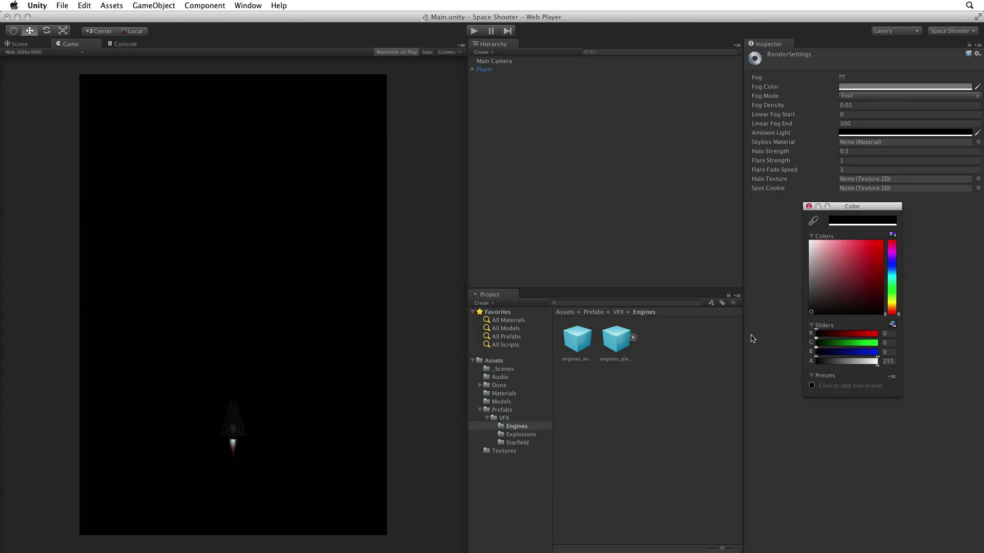
click(564, 153)
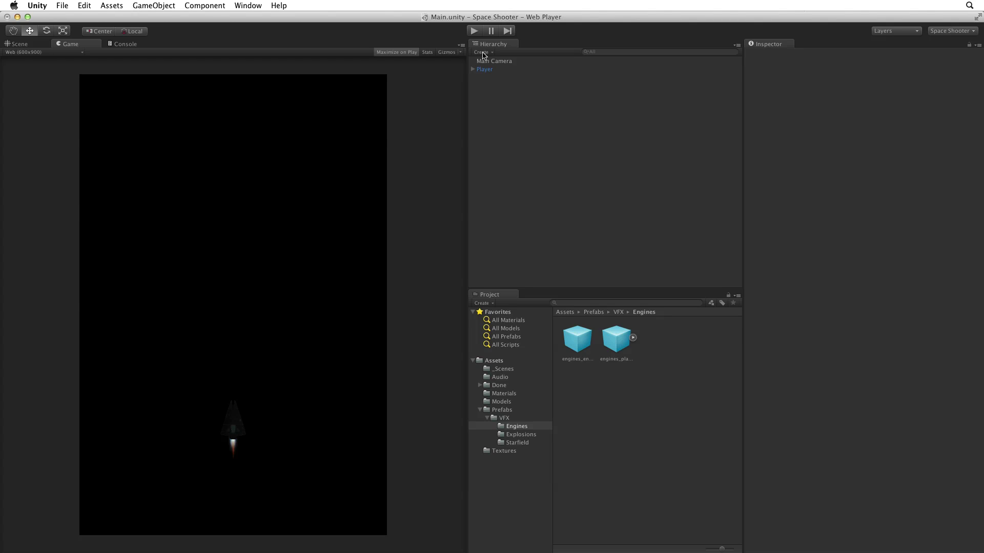
Add a directional light to the scene
click(482, 51)
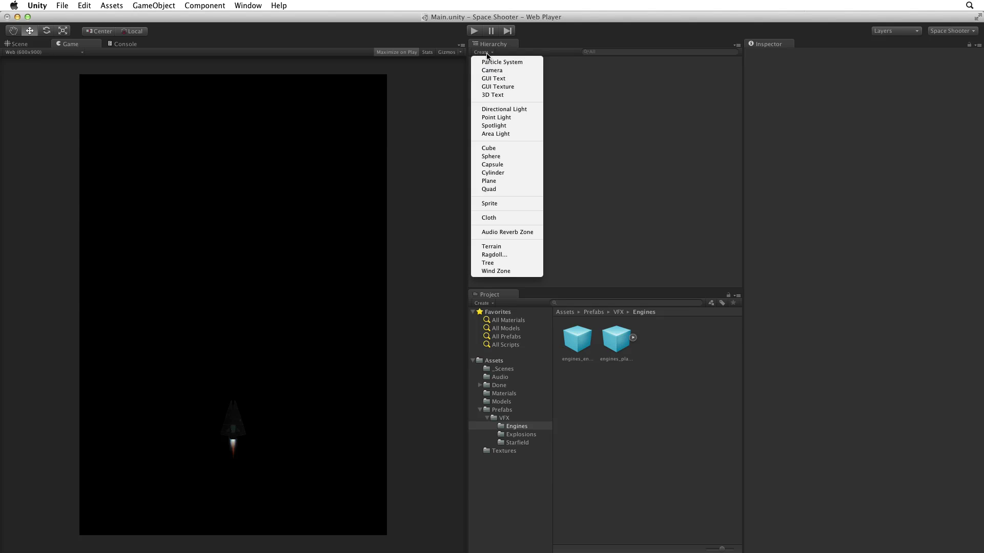
click(521, 109)
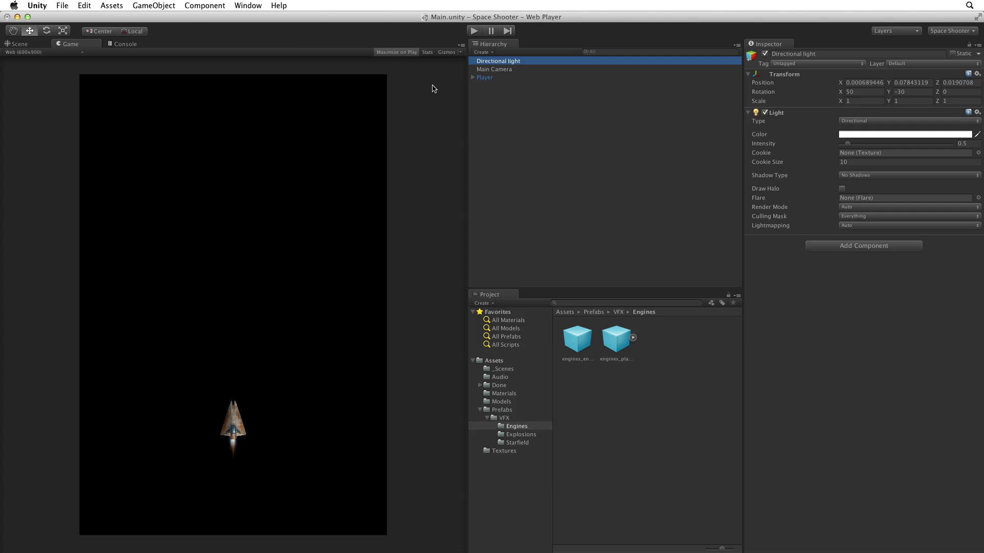
Rename the new directional light as Main Light
key(Return)
text(Main Light)
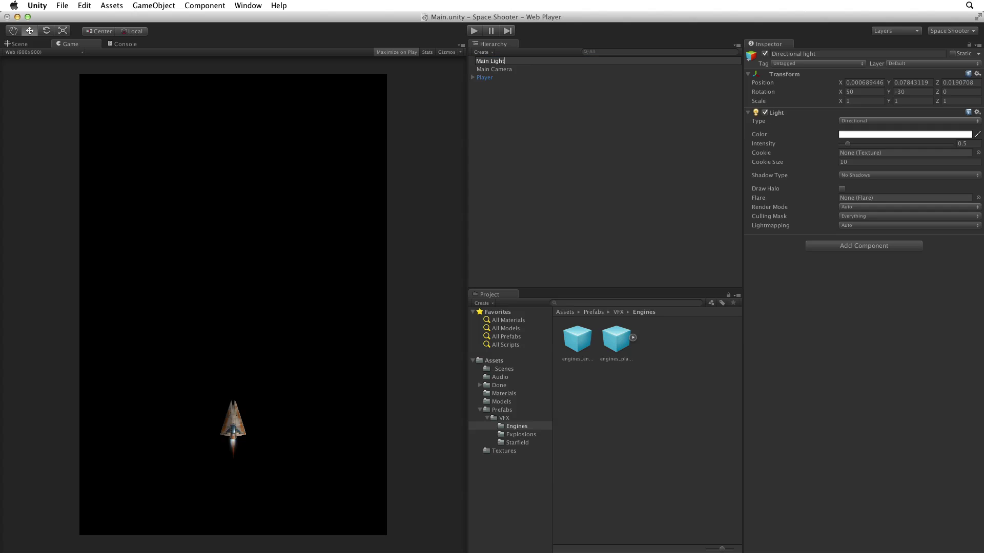
key(Return)
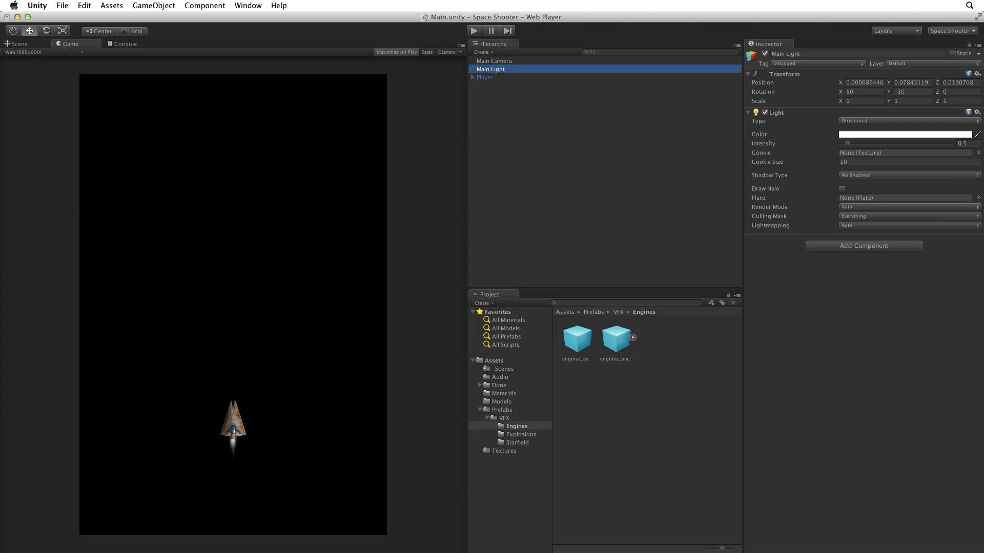
Reset the Main Light's position and rotation
click(978, 74)
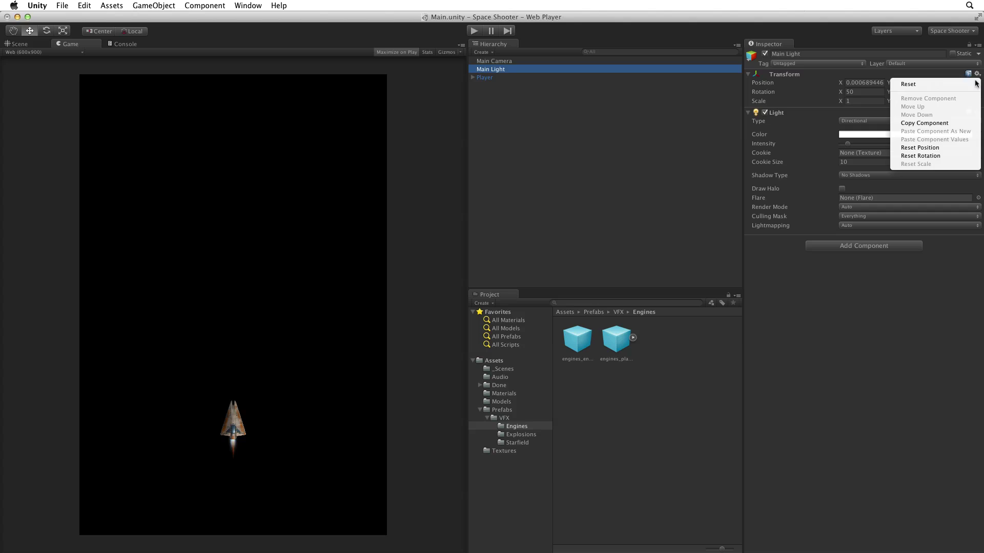
click(940, 148)
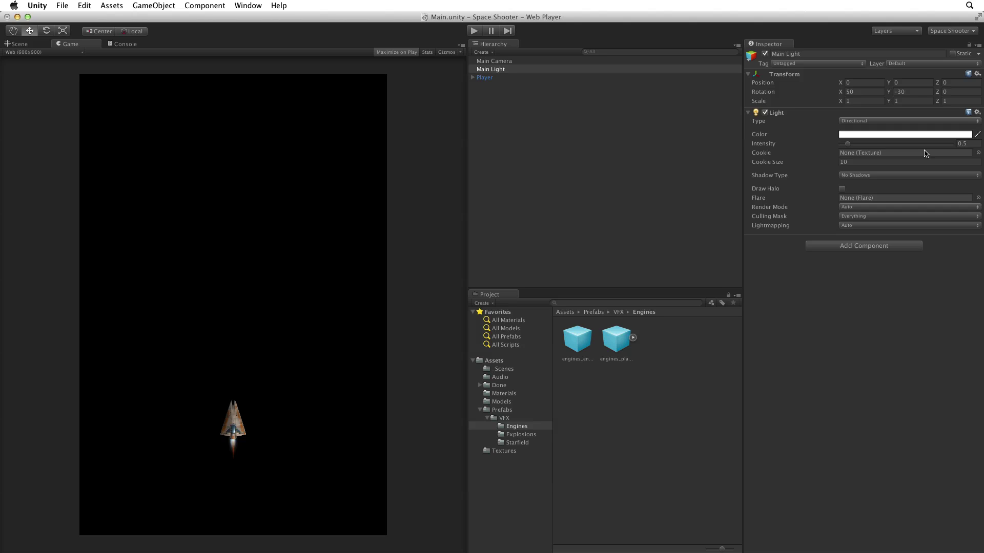
click(19, 44)
scroll(233, 302, up, 2)
alt+drag(391, 272, 195, 397)
click(977, 74)
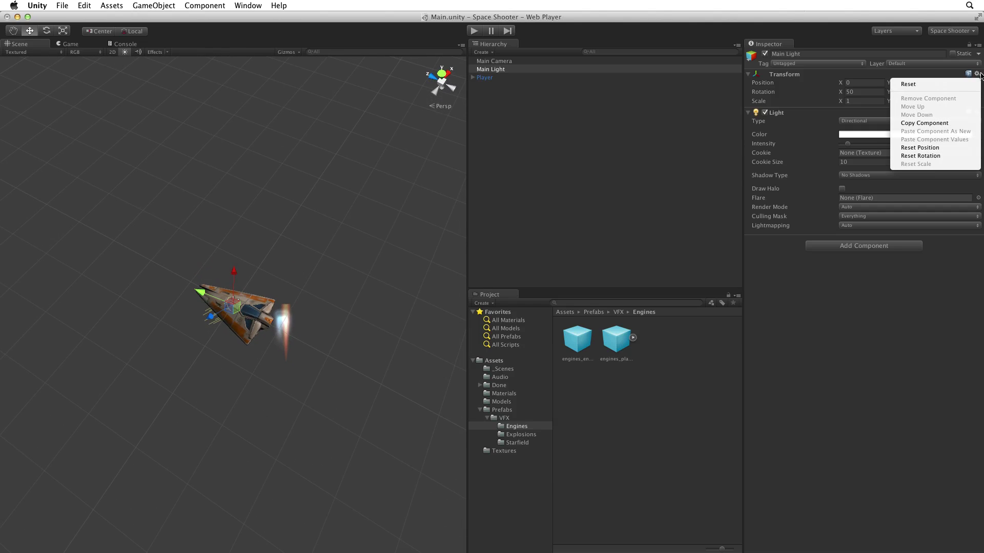
click(937, 156)
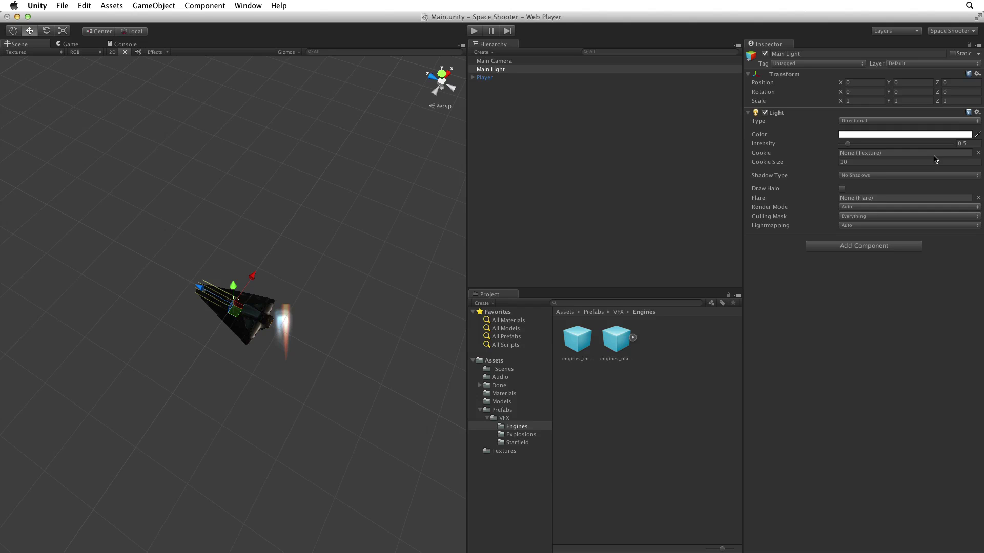
Set the Main Light's rotation to X 20 and Y -115 so it shines across the ship from above
click(887, 92)
drag(841, 92, 959, 92)
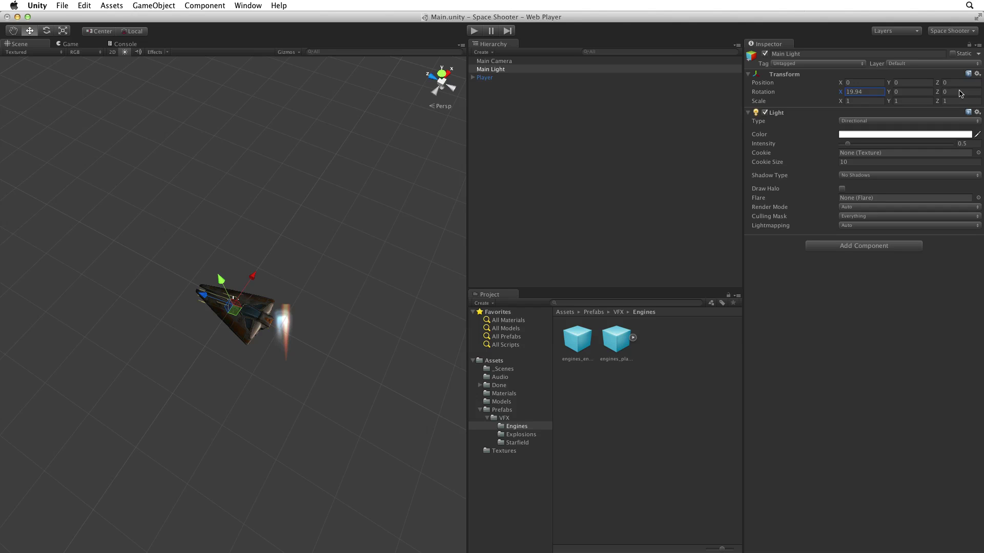
text(20)
drag(889, 93, 49, 270)
drag(887, 91, 846, 93)
alt+drag(148, 297, 166, 279)
mouse_move(891, 94)
mouse_down()
mouse_move(736, 119)
mouse_move(836, 103)
mouse_up()
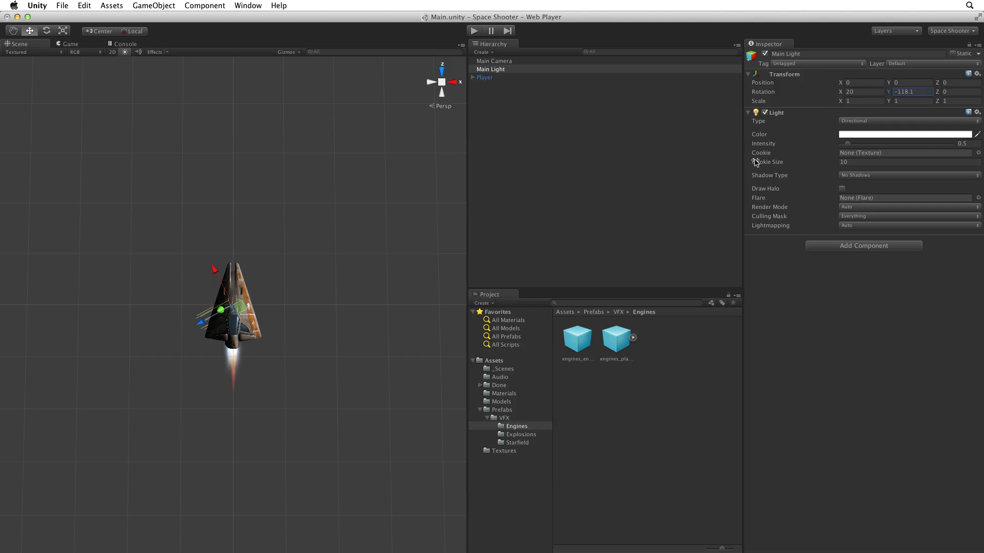
click(908, 92)
text(-115)
Set the Main Light's intensity to 0.75 and check its color while viewing the ship in the game view
click(70, 44)
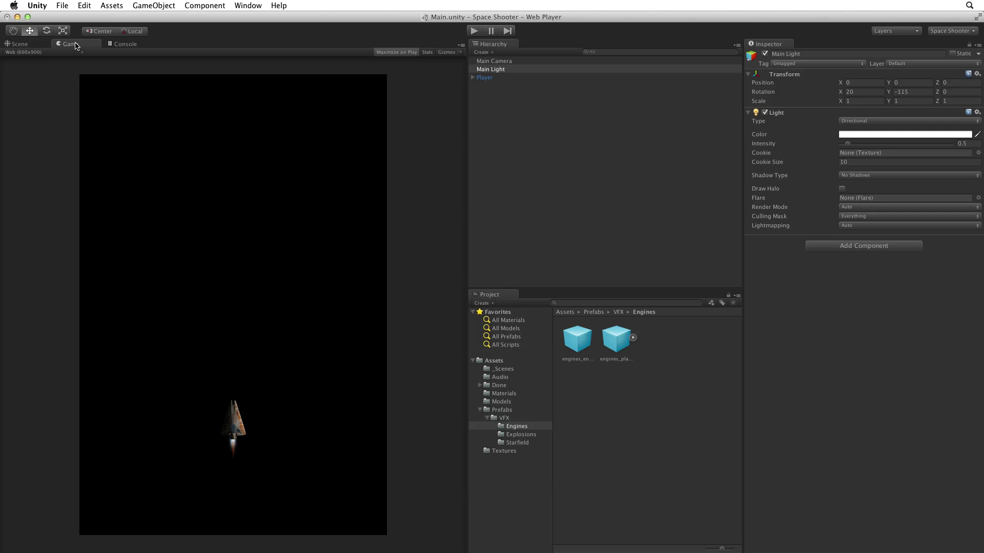
click(963, 144)
text(0.75)
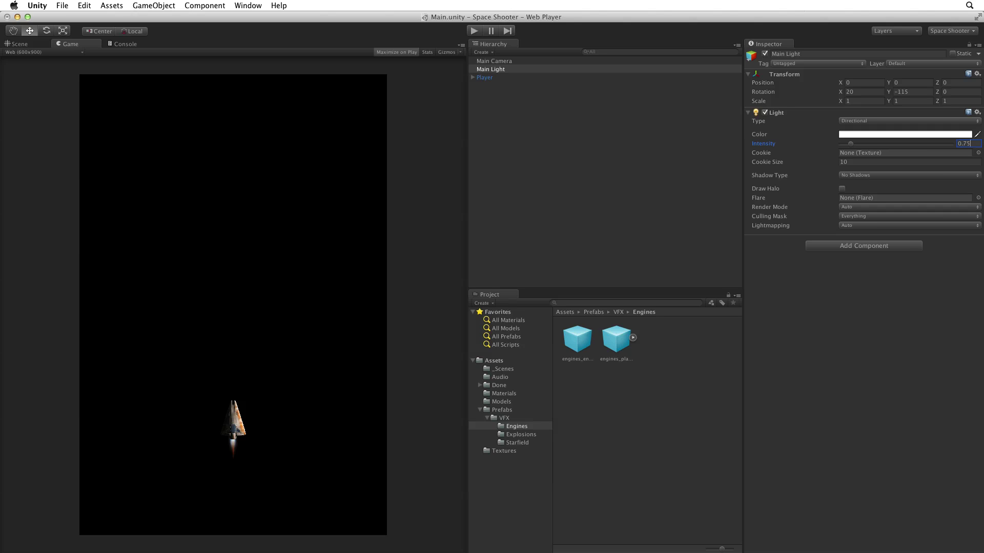
click(915, 135)
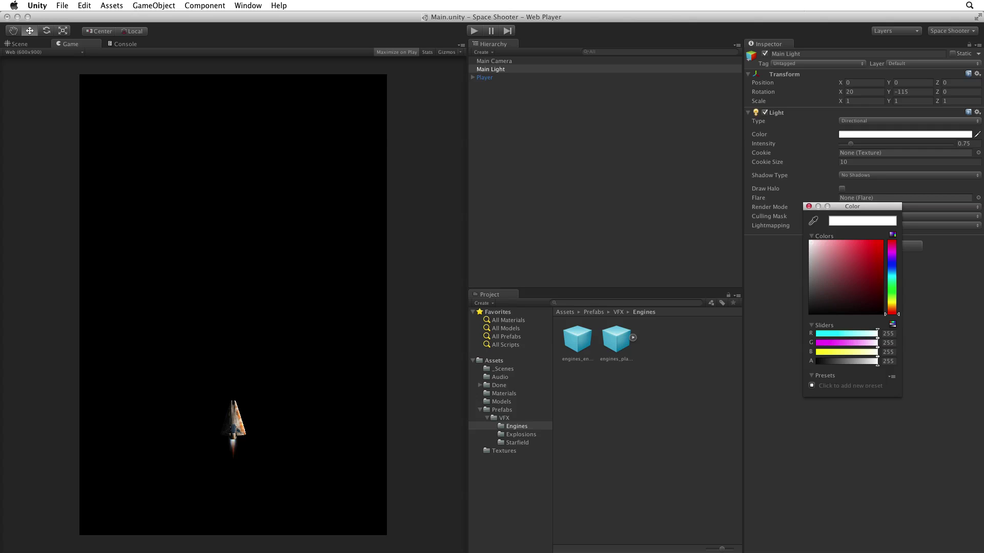
click(808, 207)
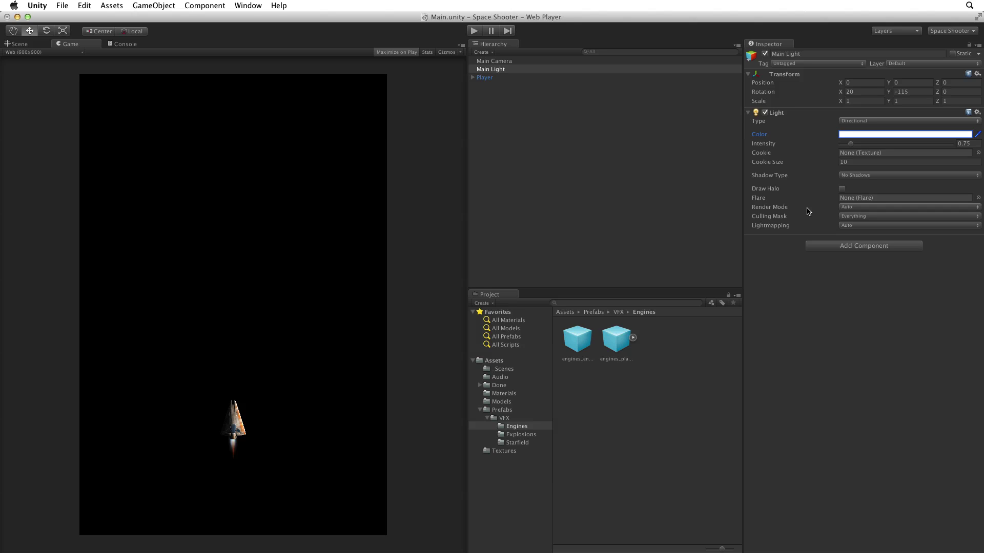
Duplicate the Main Light and name the copy Fill Light
click(542, 70)
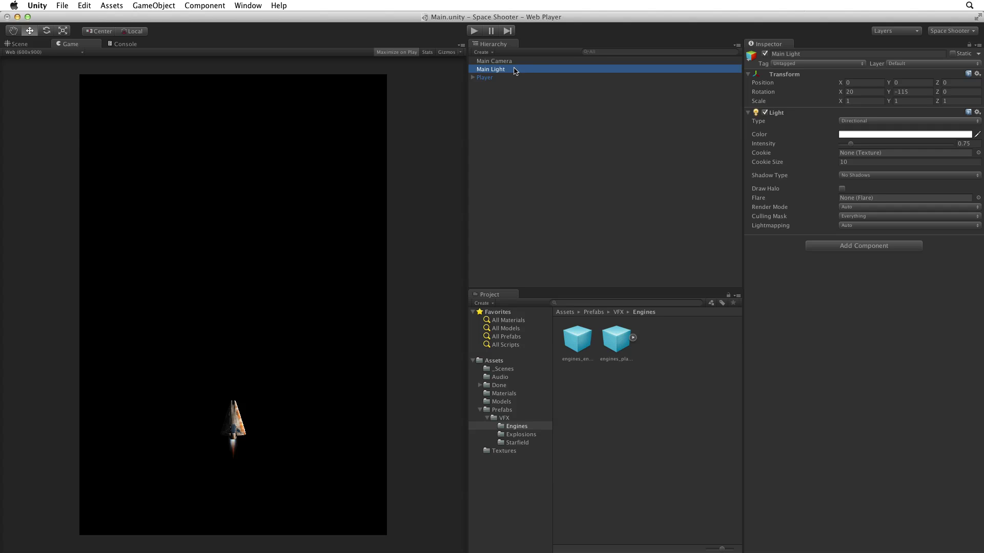
click(84, 5)
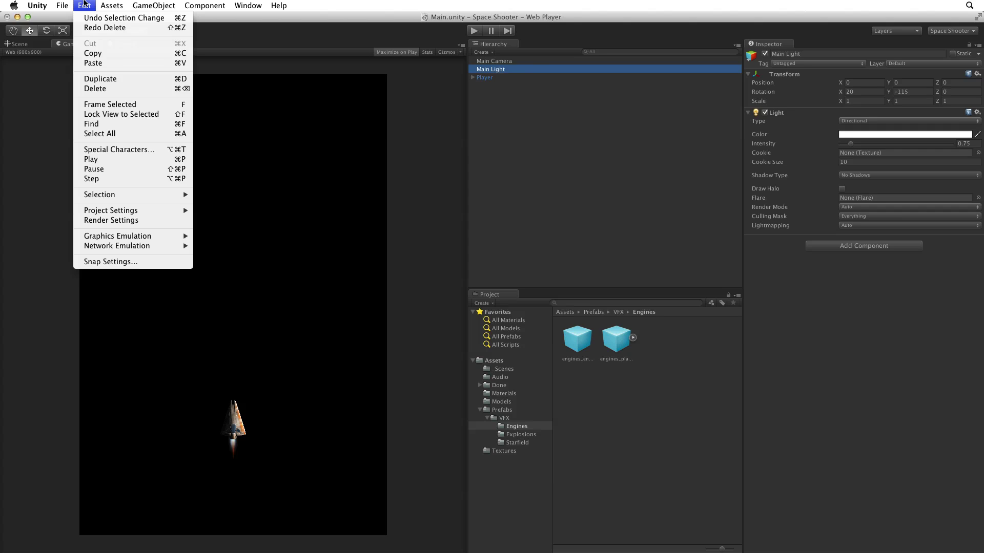
click(115, 79)
key(Return)
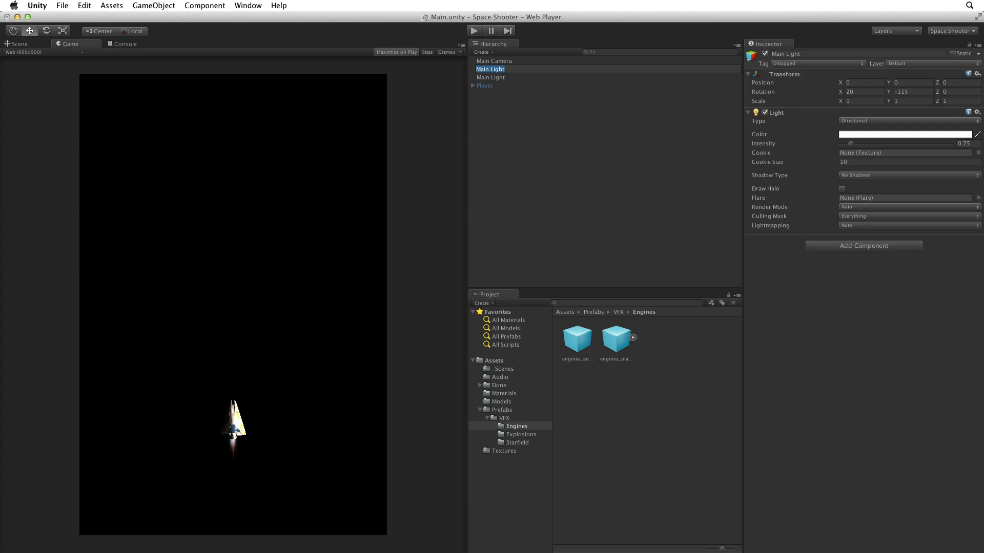
text(Fill Light)
key(Return)
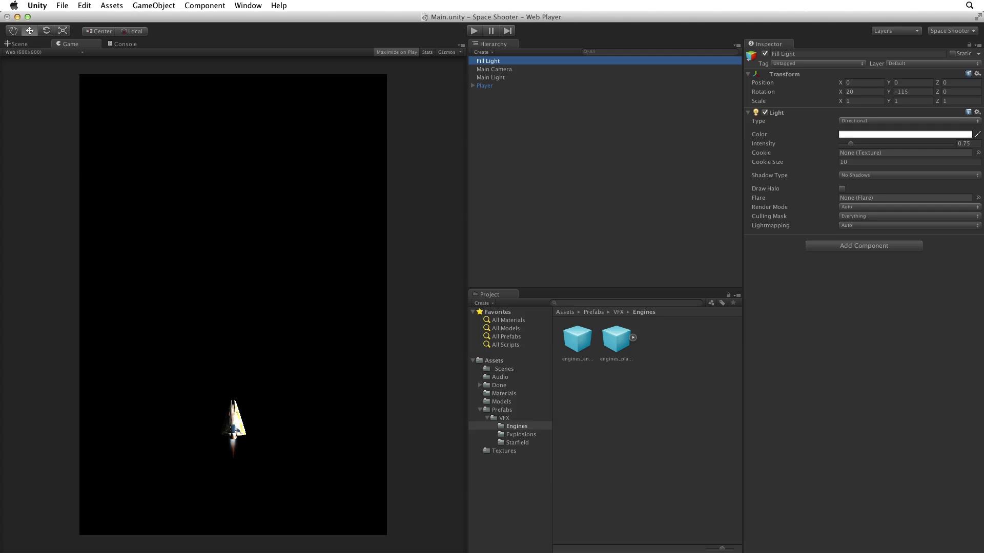
Reset the Fill Light's rotation and turn it around the Y axis to about 126.6 degrees
click(977, 74)
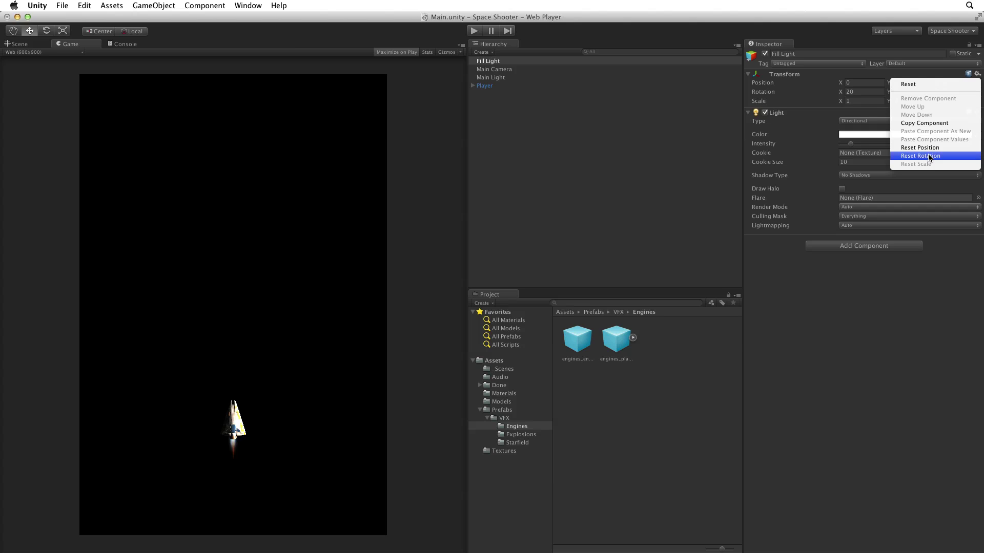
click(929, 157)
click(29, 44)
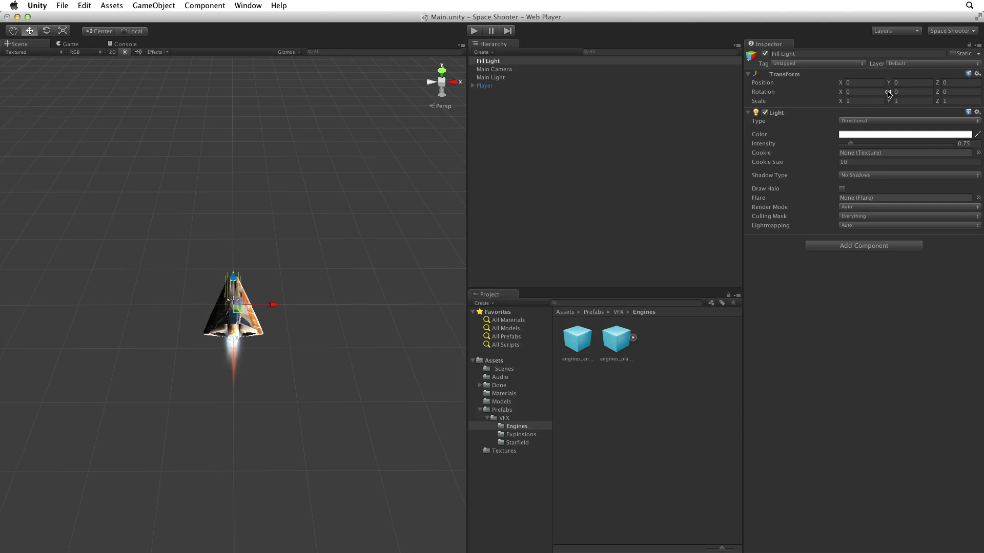
mouse_move(888, 94)
mouse_down()
mouse_move(922, 90)
mouse_move(947, 69)
mouse_move(900, 64)
mouse_up()
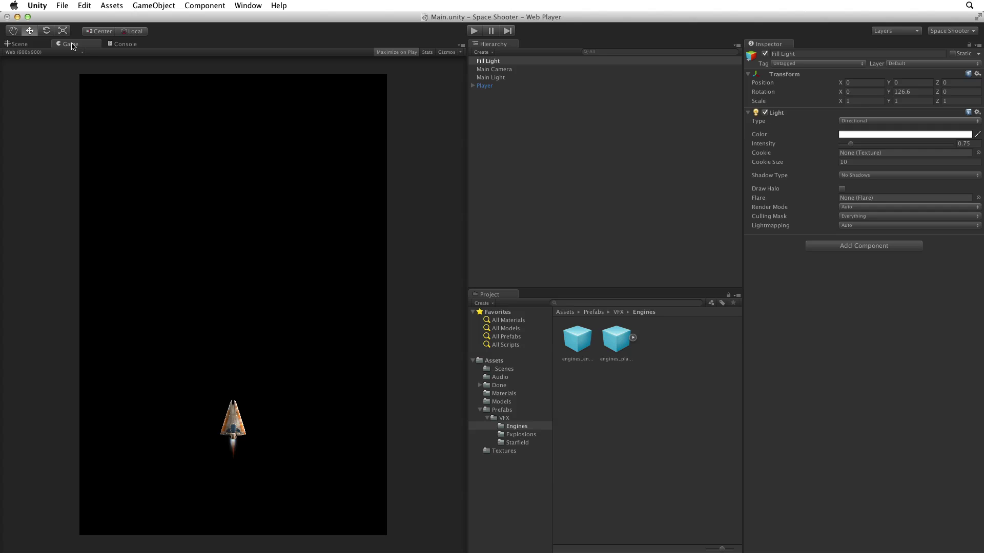
Set the Fill Light's intensity to 0.5 and its color to RGB 128, 192, 192
click(966, 144)
key(BackSpace)
click(911, 135)
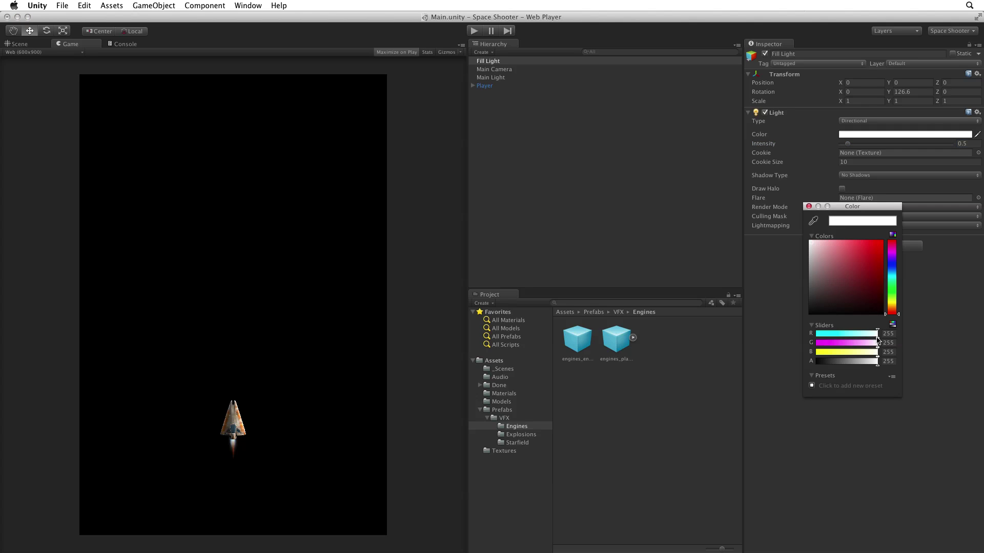
drag(877, 333, 847, 337)
click(889, 333)
text(128)
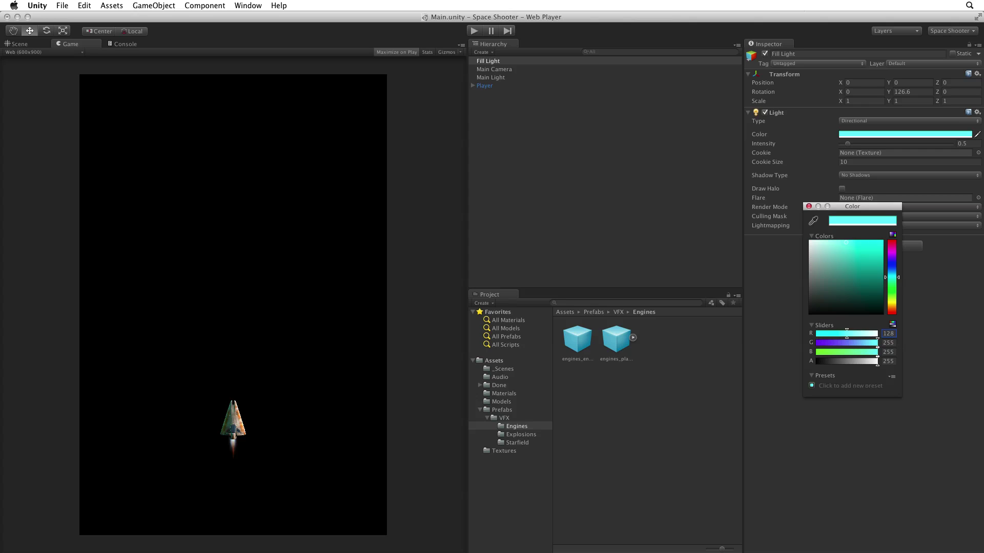
key(Tab)
text(192)
key(Tab)
text(192)
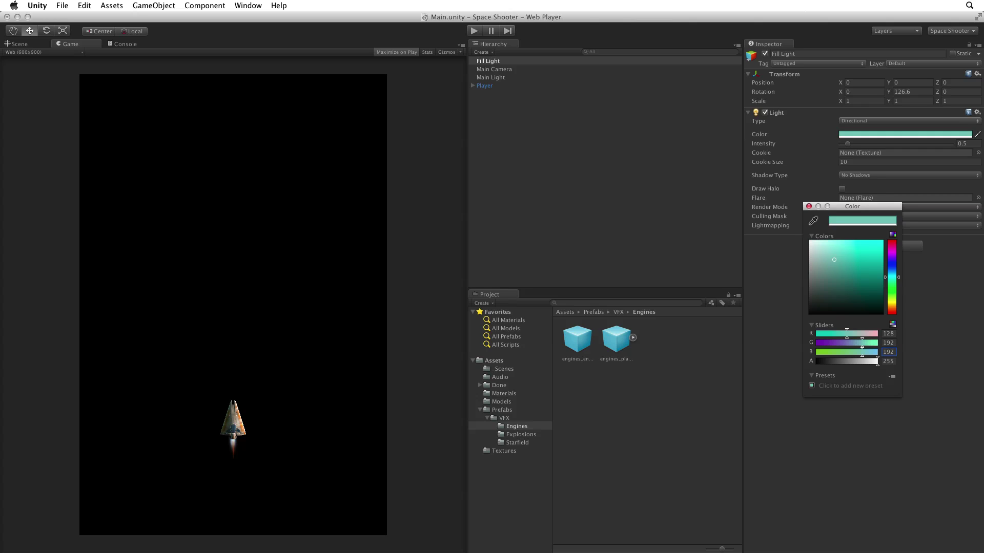
Switch the Fill Light off and on to compare its effect on the ship
click(765, 55)
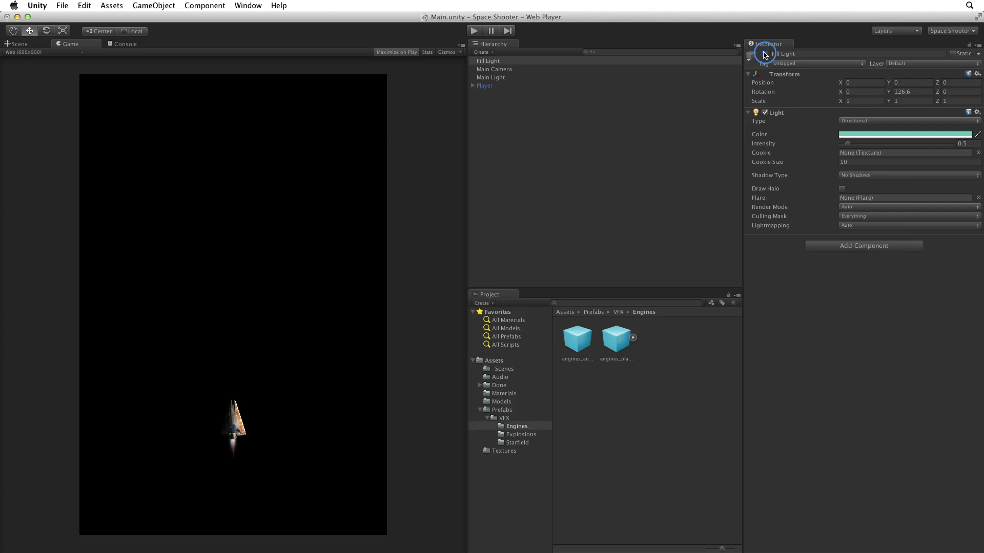
click(765, 55)
click(765, 54)
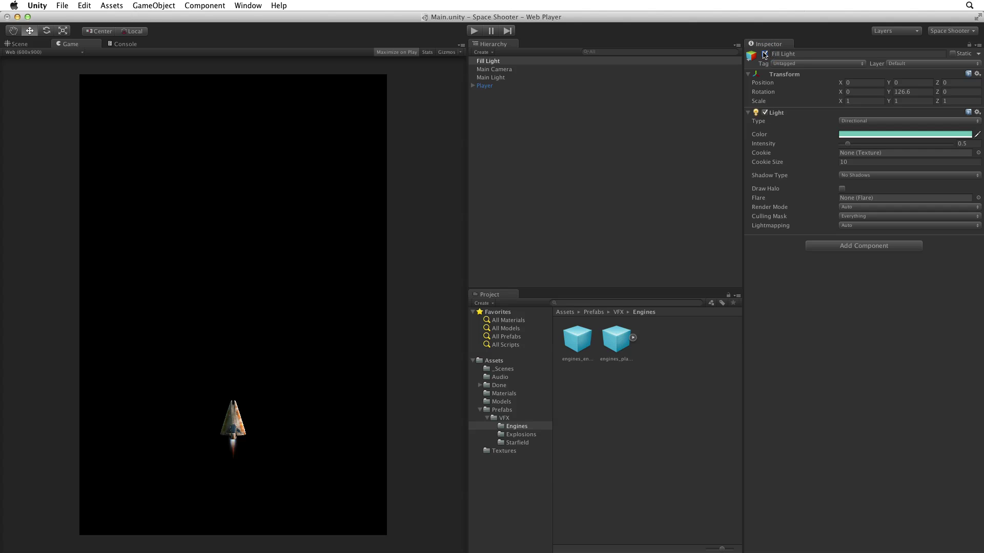
Set the Fill Light's rotation to X 5 and Y 125
click(849, 92)
click(903, 93)
text(125)
key(Return)
Duplicate the Fill Light and name the copy Rim Light
click(482, 62)
key(super+d)
key(Return)
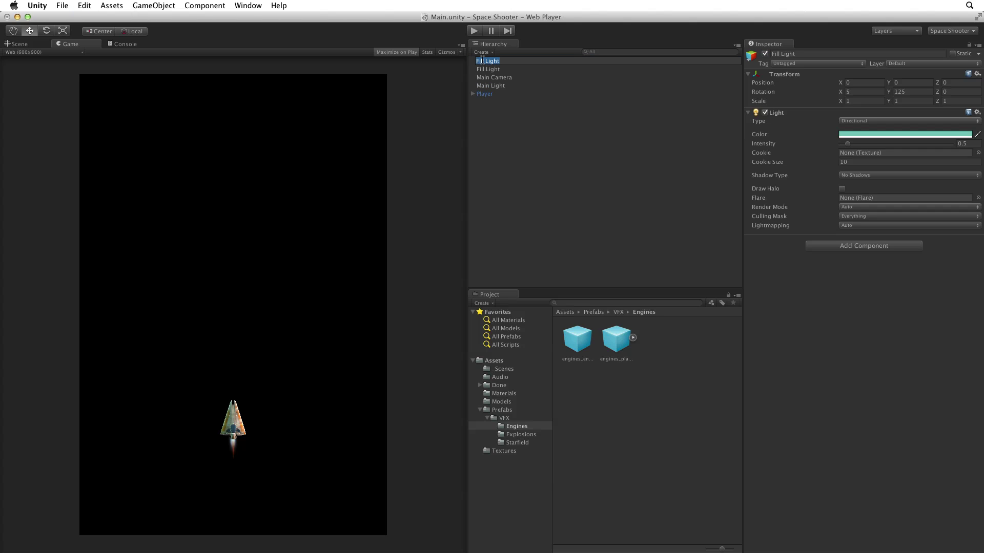
text(Rim Light)
key(Return)
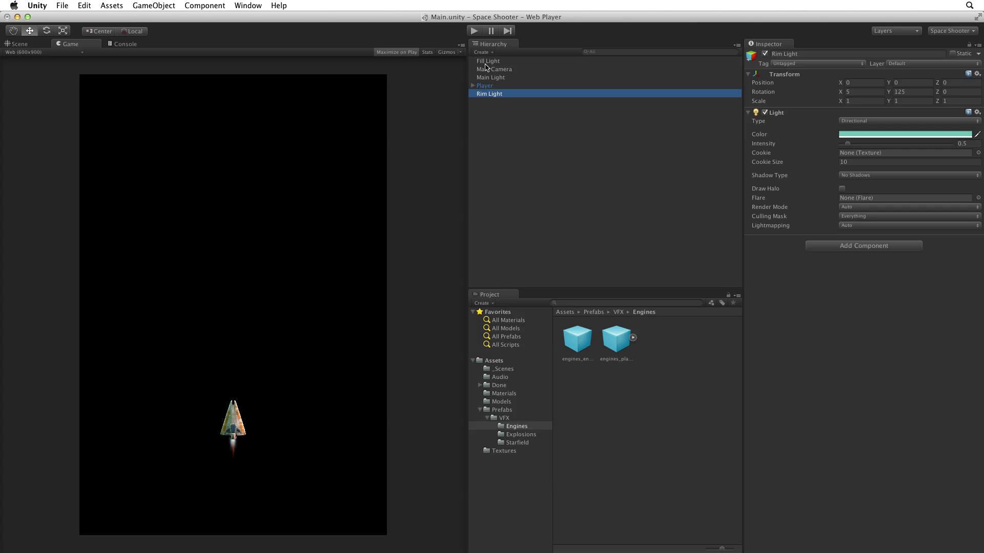
Disable the Fill Light and reset the Rim Light's transform
click(486, 61)
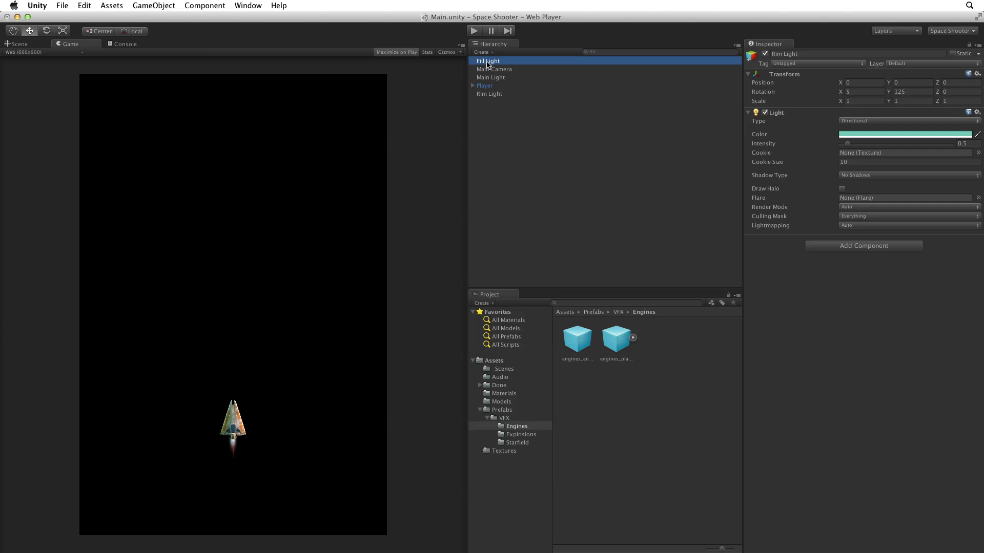
click(765, 55)
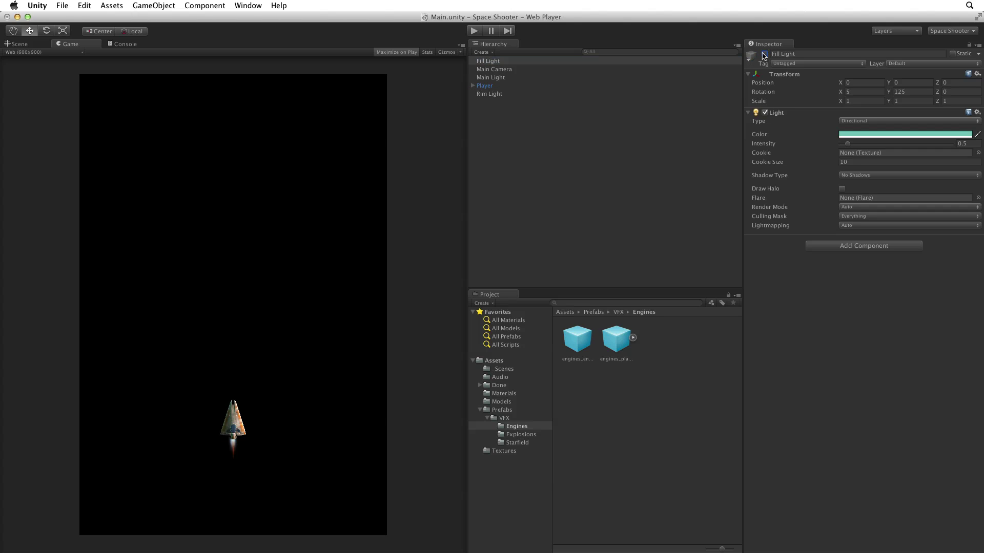
click(513, 95)
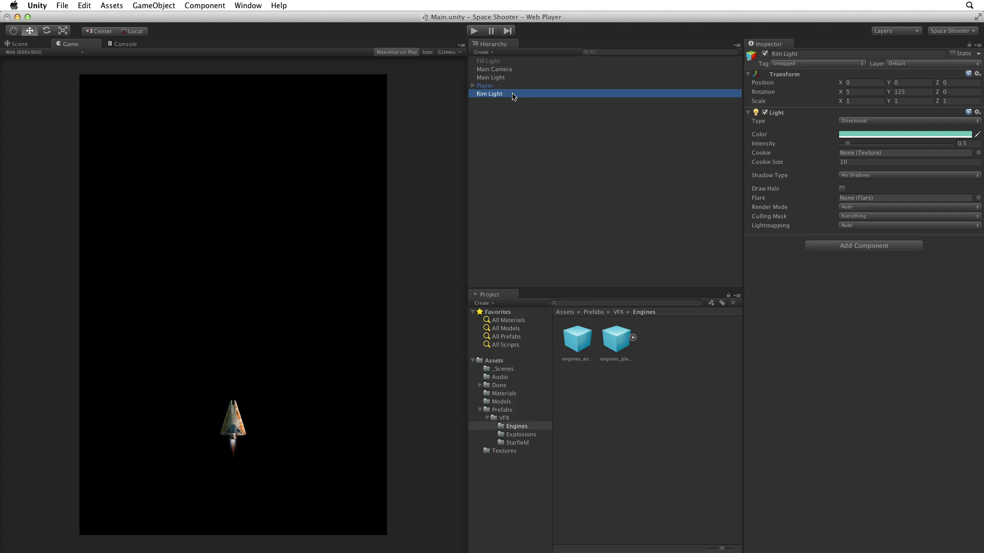
click(977, 75)
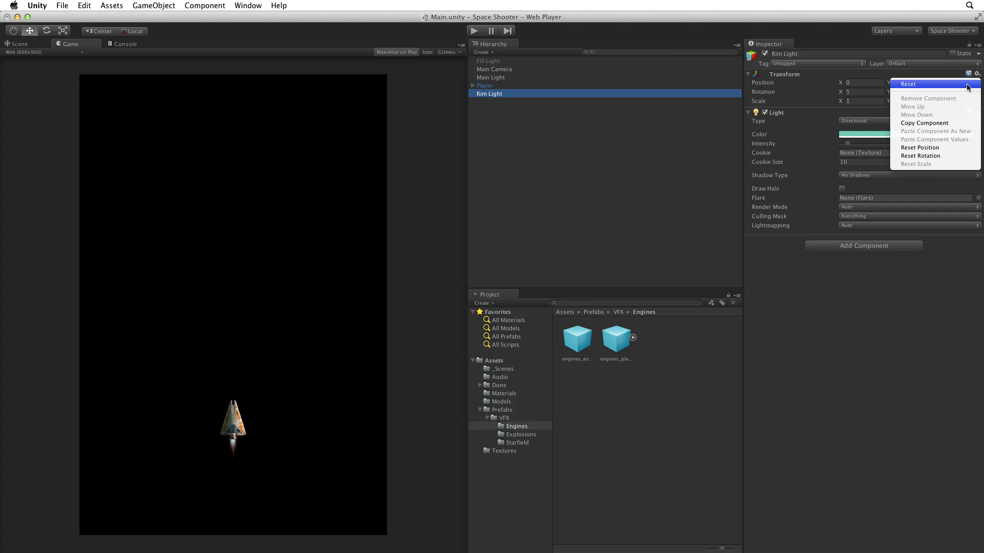
click(967, 84)
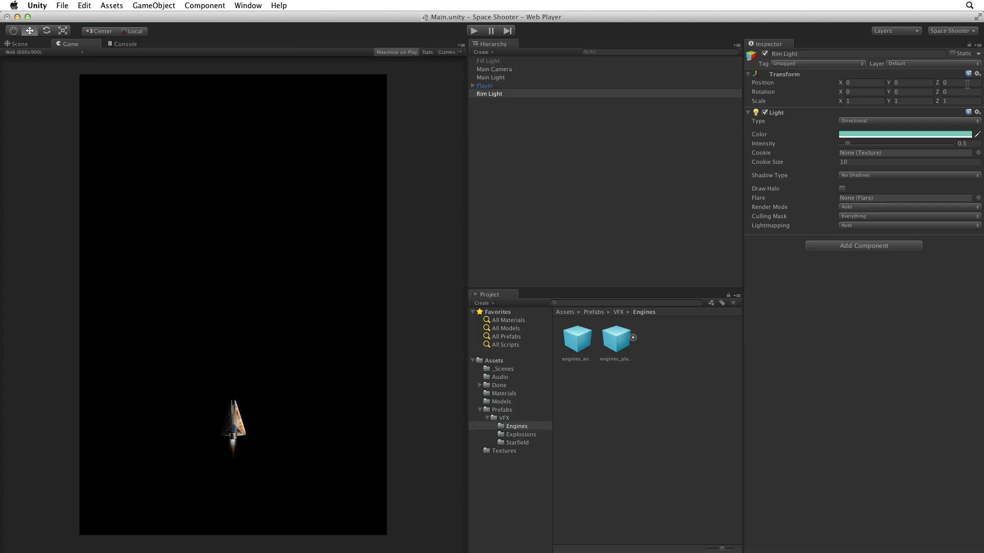
Set the Rim Light's color to white (RGB 255, 255, 255)
click(876, 134)
drag(871, 241, 801, 214)
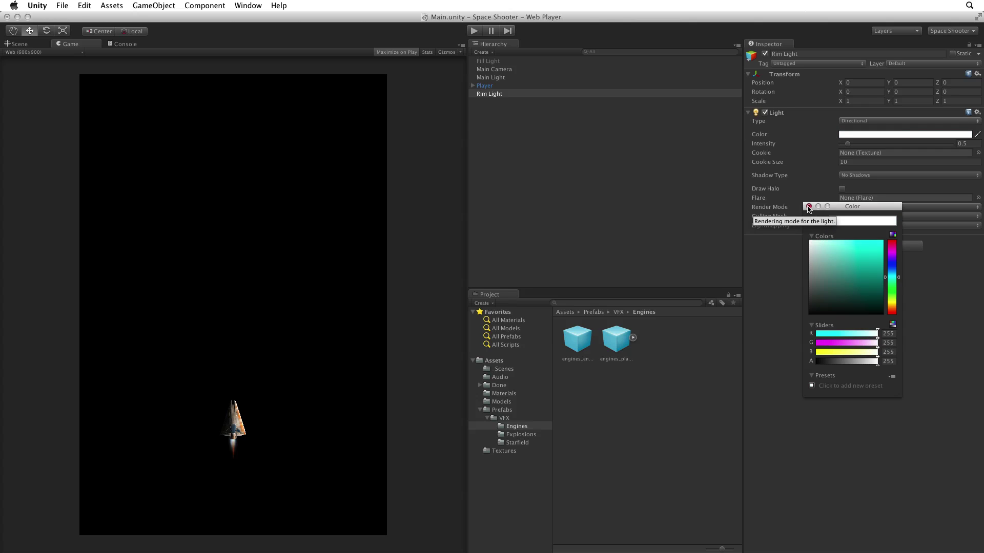
click(809, 206)
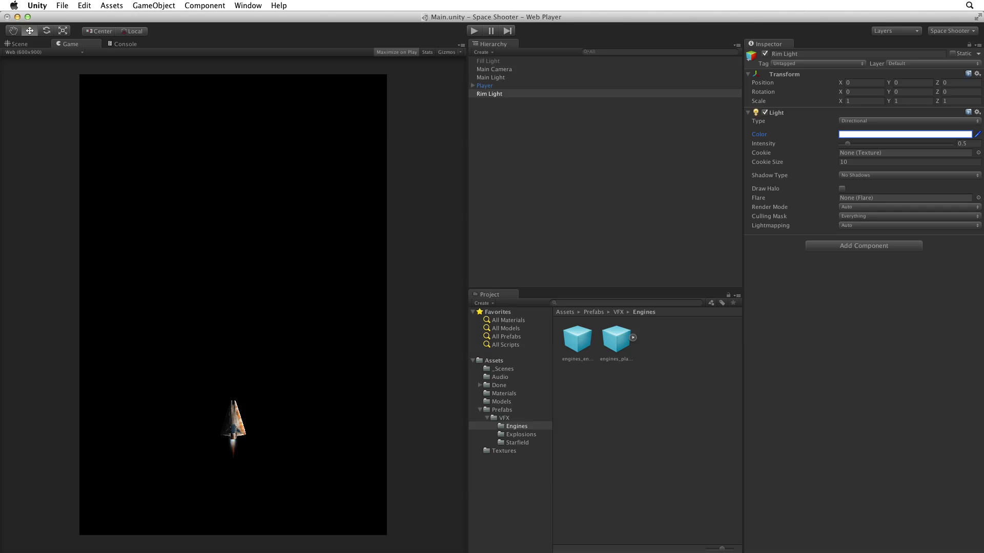
Rotate the Rim Light around the Y axis to 65 degrees
click(896, 92)
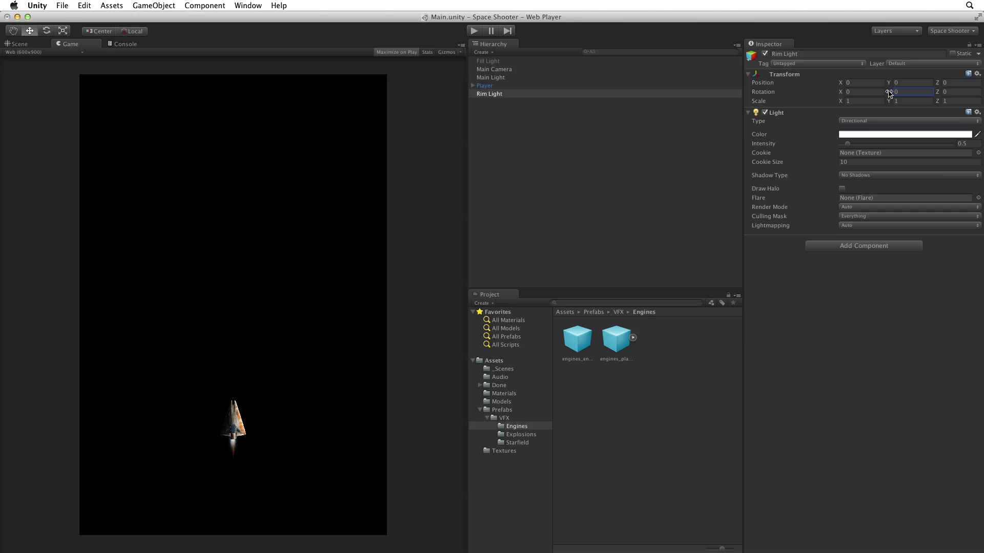
drag(890, 93, 930, 77)
click(902, 92)
text(65)
Switch the Rim Light off and on to examine its effect on the ship
click(766, 55)
click(766, 55)
click(766, 55)
Set the Rim Light's X rotation to -15 and its intensity to 0.25
drag(846, 94, 582, 77)
key(super+a)
text(-15)
click(962, 144)
text(0.25)
Re-enable the Fill Light
click(484, 60)
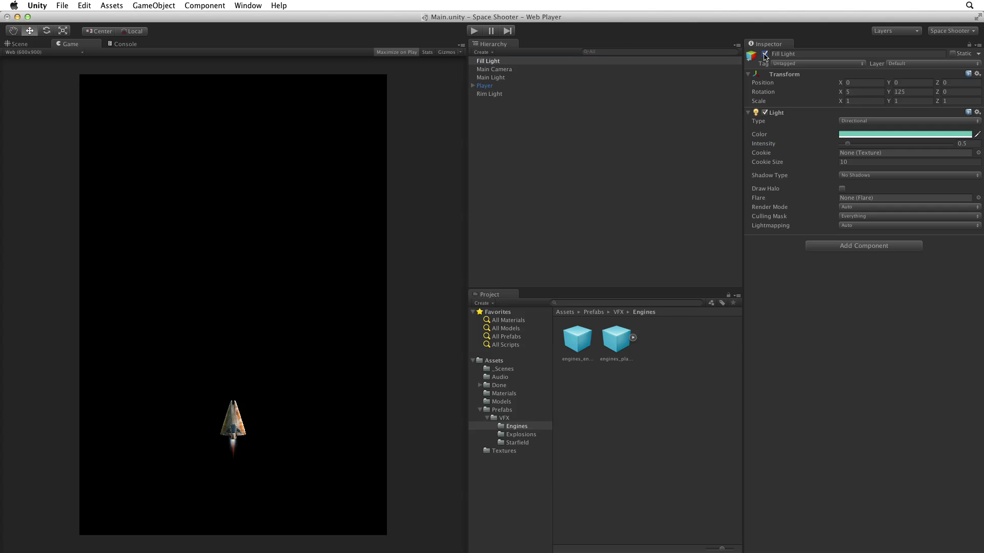
Toggle the Rim Light repeatedly to compare the ship with and without it, leaving the light enabled
click(563, 93)
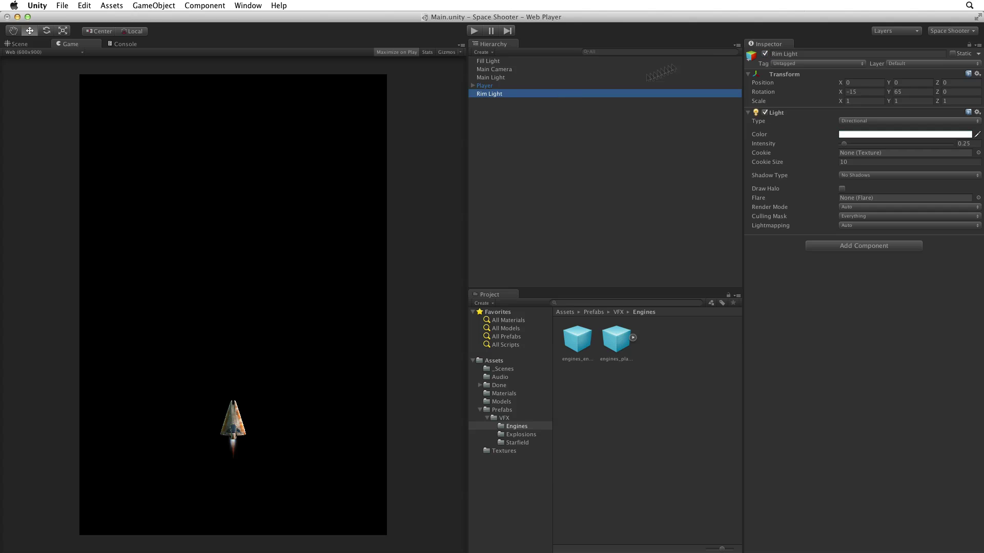
click(765, 54)
click(765, 54)
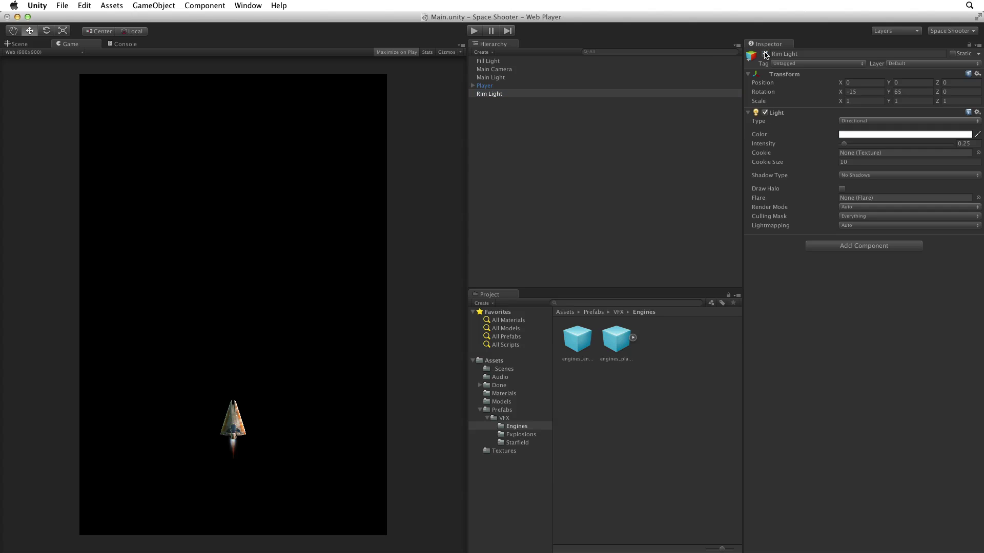
click(766, 54)
click(765, 54)
click(765, 54)
click(765, 54)
click(765, 54)
click(765, 54)
Examine the directions of the Rim, Main and Fill Lights together around the ship in the Scene view
click(20, 44)
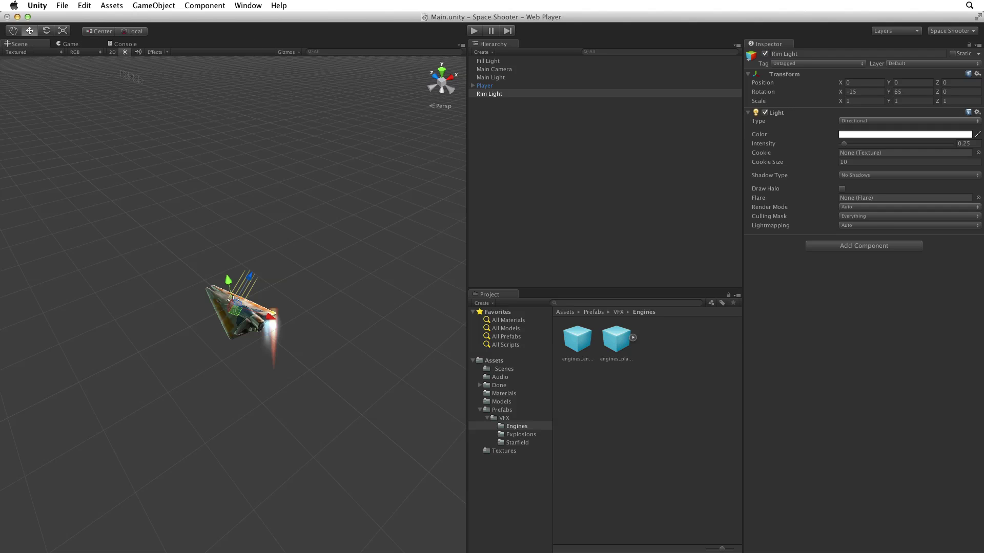
super+click(495, 79)
super+click(494, 63)
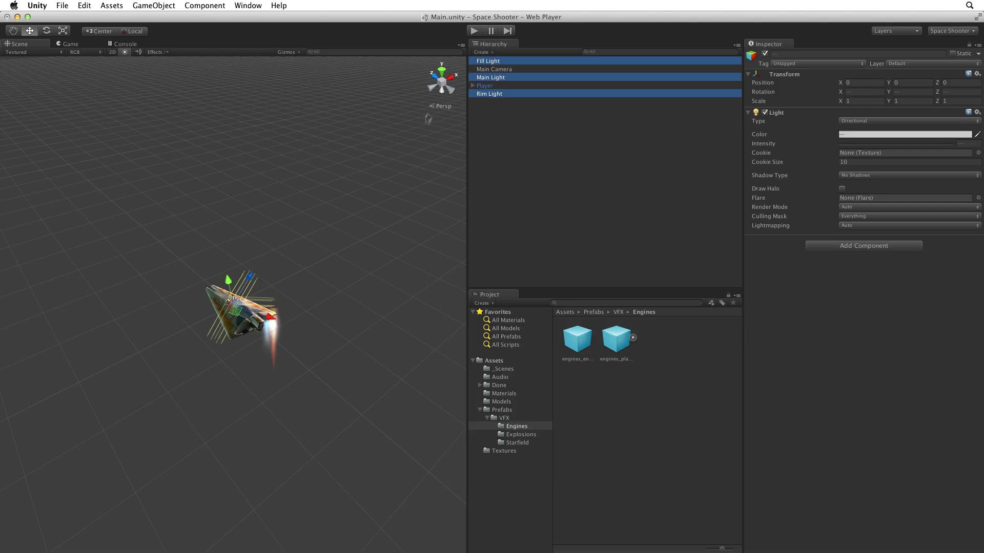
alt+drag(292, 265, 317, 264)
alt+drag(212, 373, 339, 297)
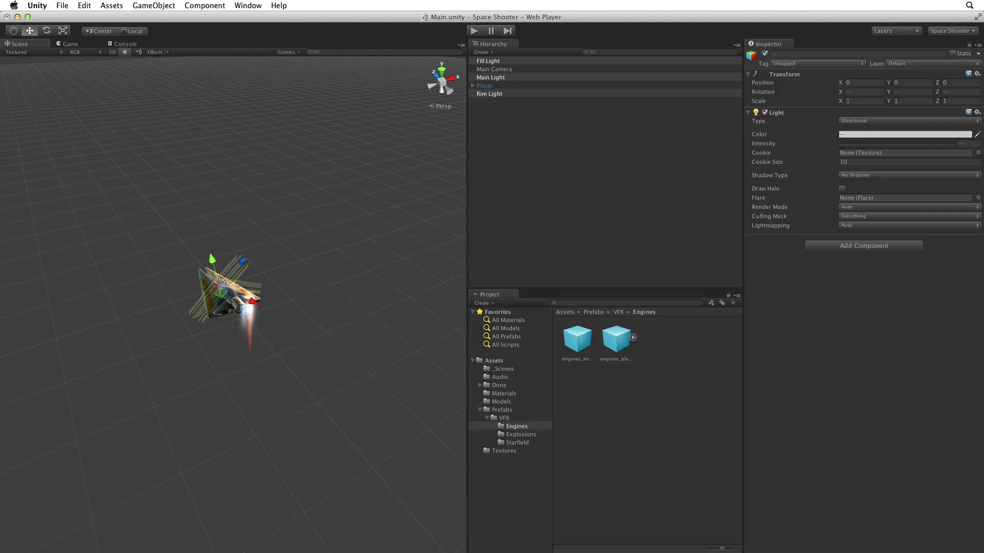
key(Escape)
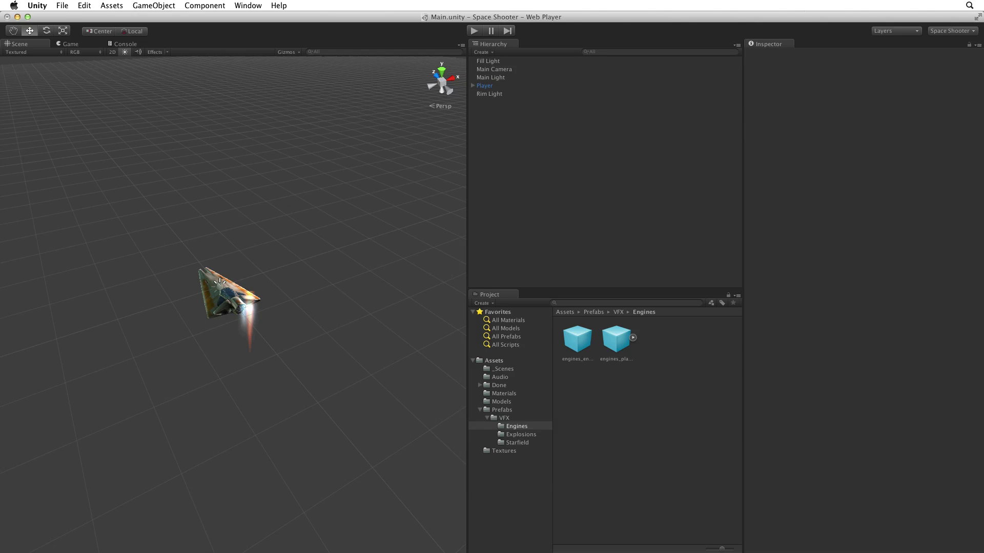
Create an empty game object named Lighting and reset its transform to the origin
key(super+shift+n)
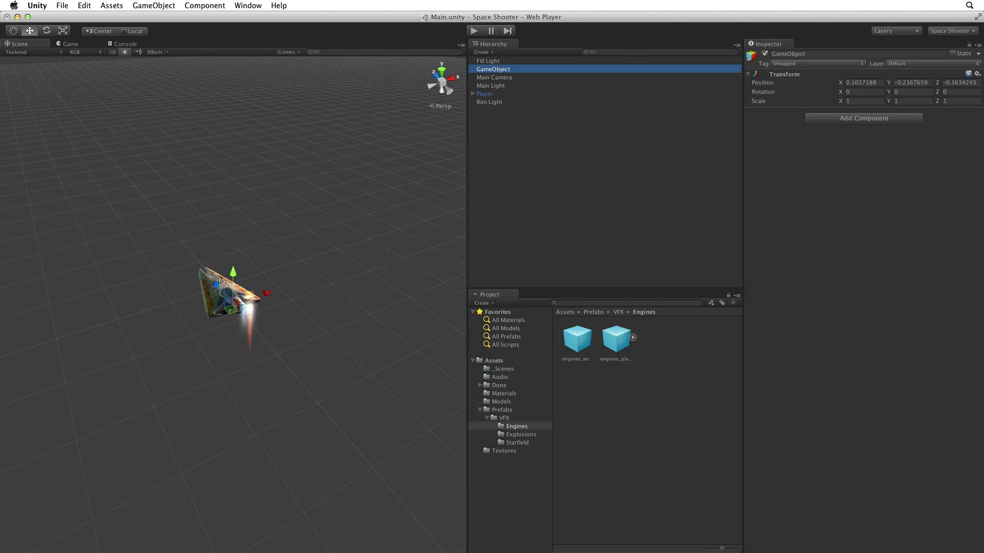
key(Return)
text(Lighting)
key(Return)
click(978, 74)
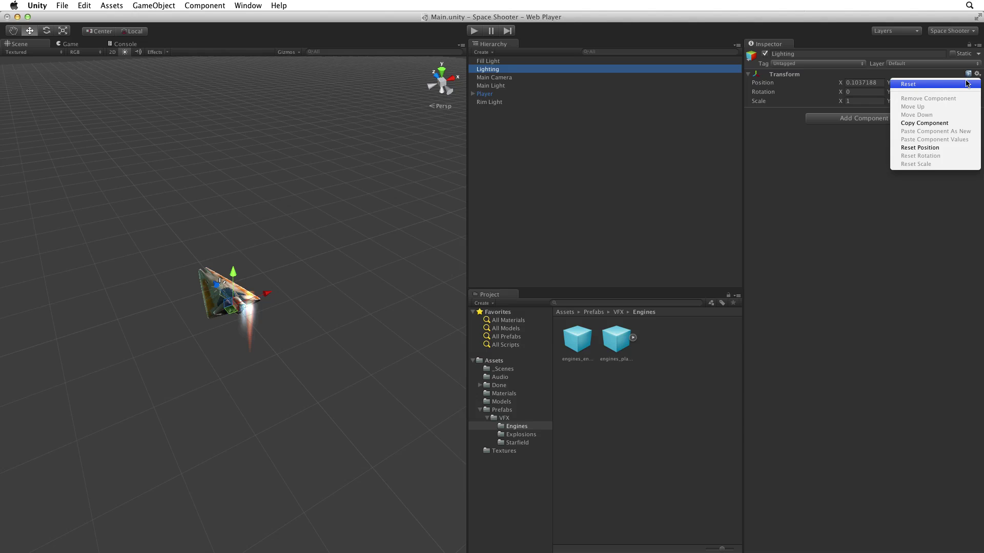
click(965, 83)
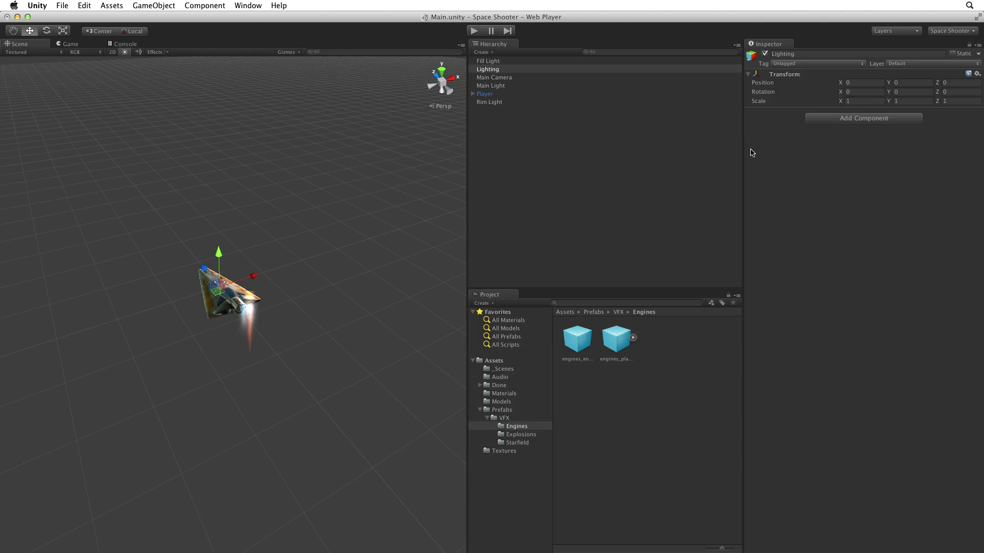
Parent the Fill Light, Main Light and Rim Light under the Lighting object
mouse_move(488, 61)
mouse_down()
mouse_move(499, 66)
mouse_move(495, 80)
mouse_move(507, 64)
mouse_move(489, 88)
mouse_move(505, 62)
mouse_up()
click(496, 79)
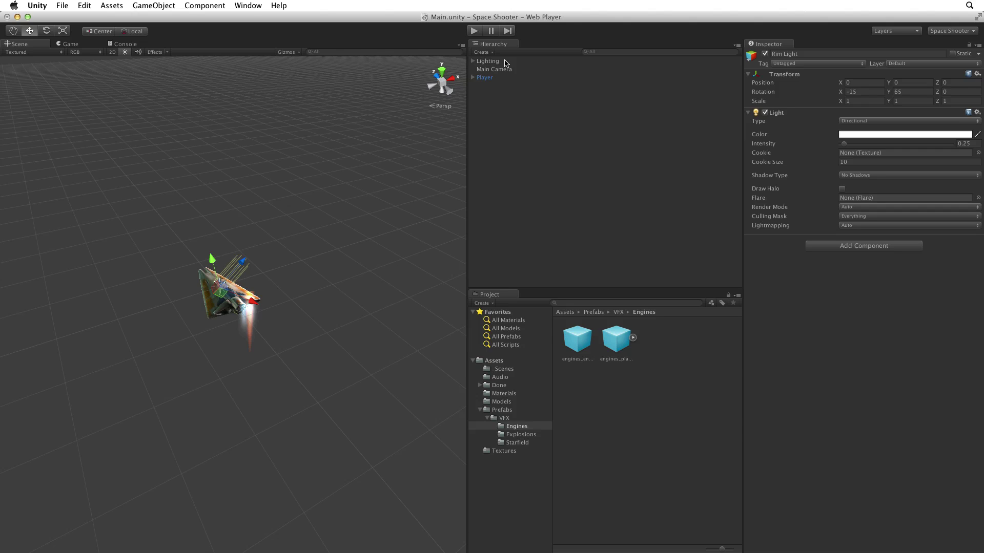
Set the Lighting object's Y position to 100 and check the ship's lighting in the Scene and Game views
click(495, 61)
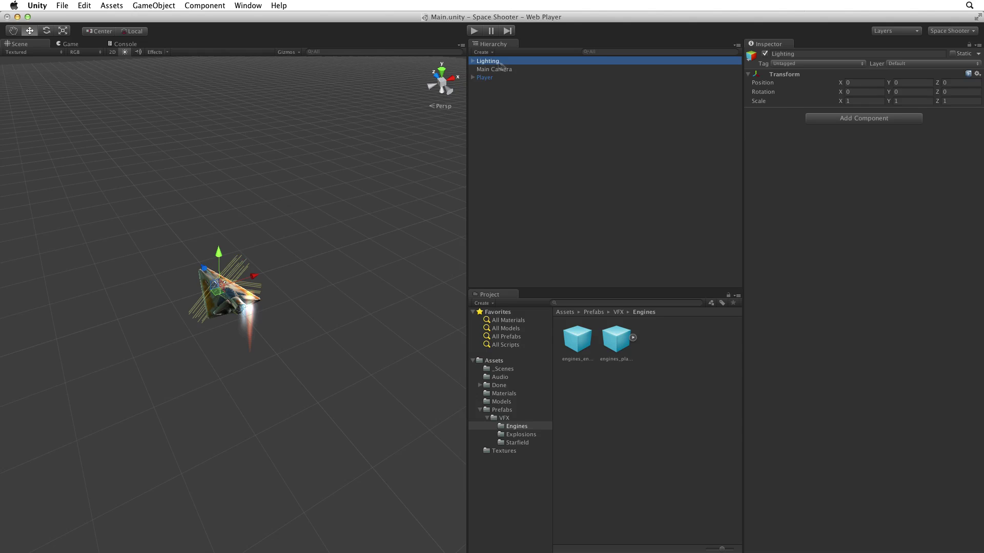
click(907, 83)
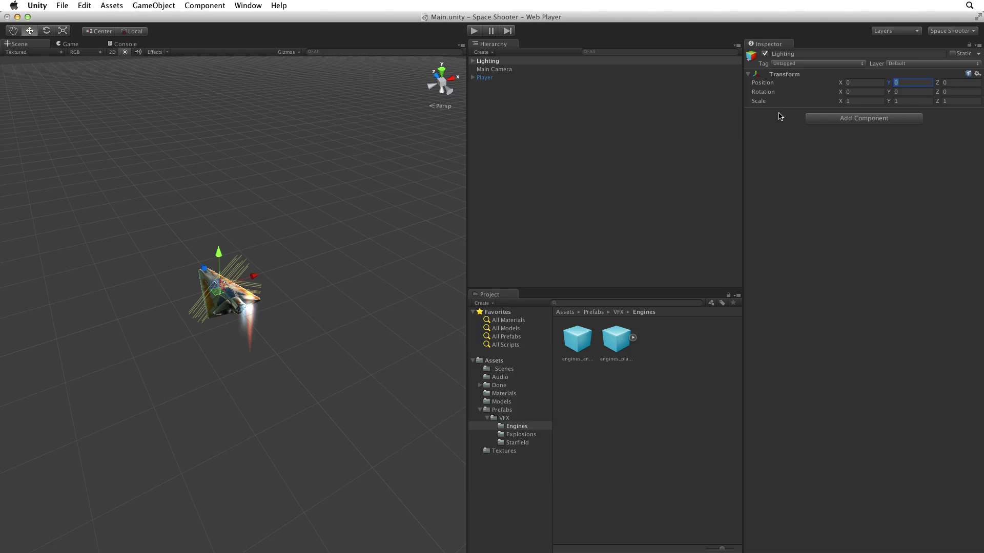
text(100)
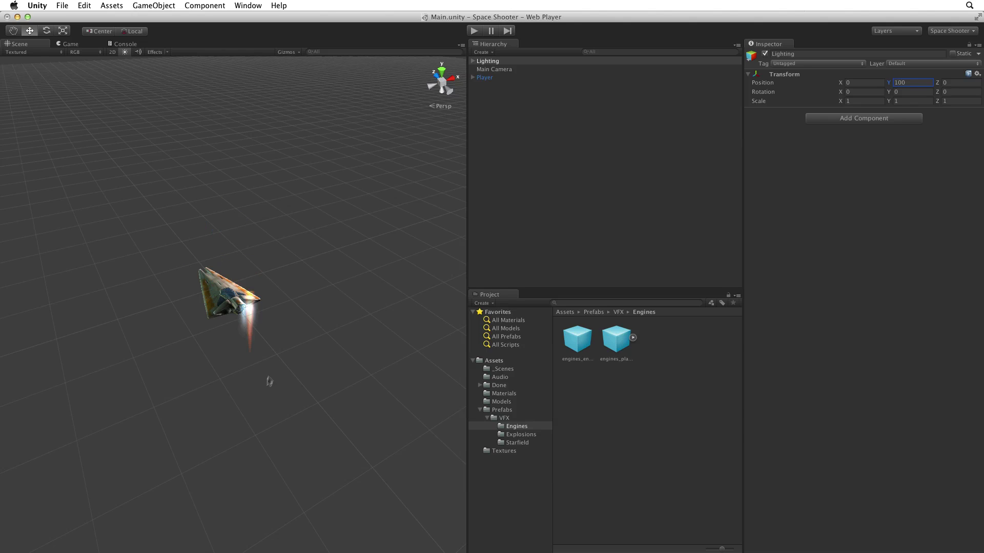
alt+drag(263, 387, 332, 67)
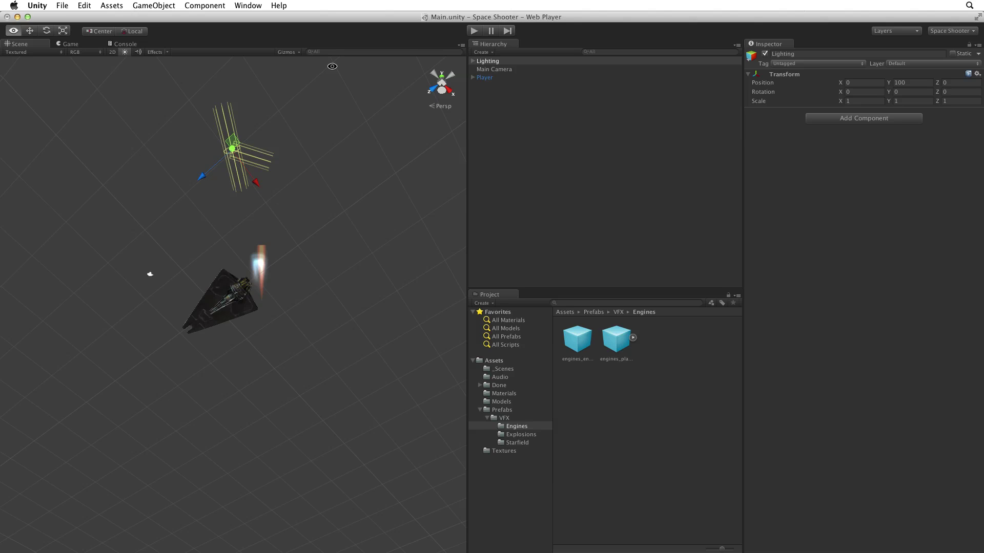
alt+drag(332, 66, 141, 415)
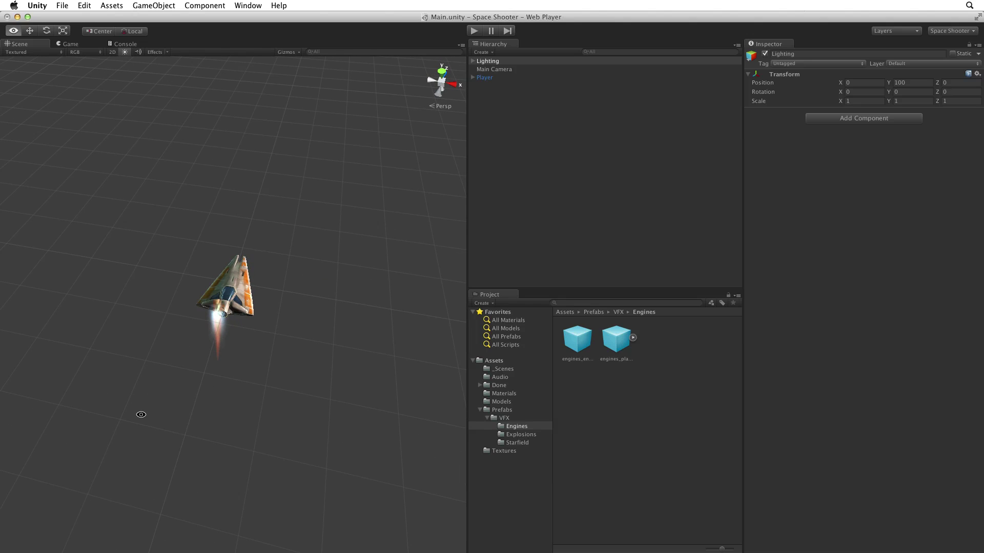
key(super+2)
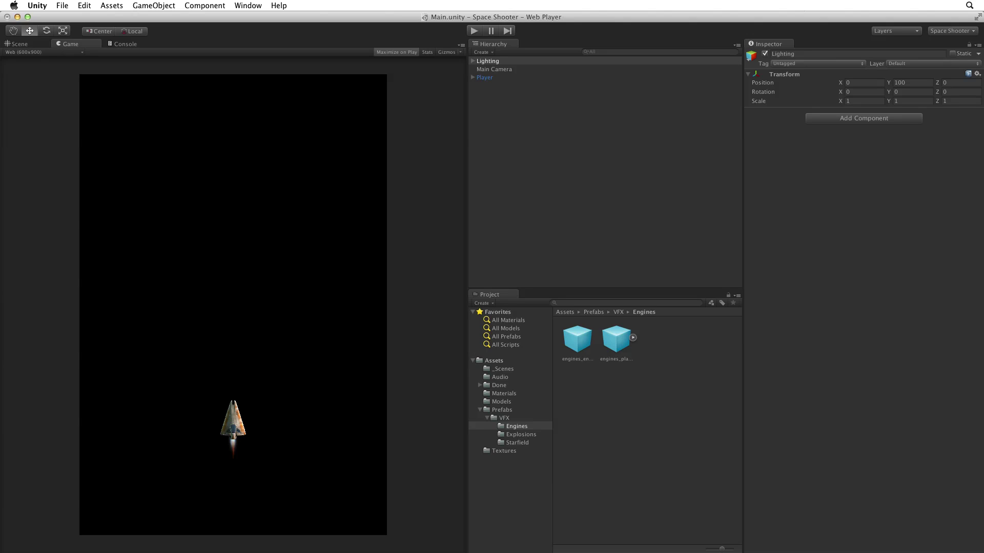